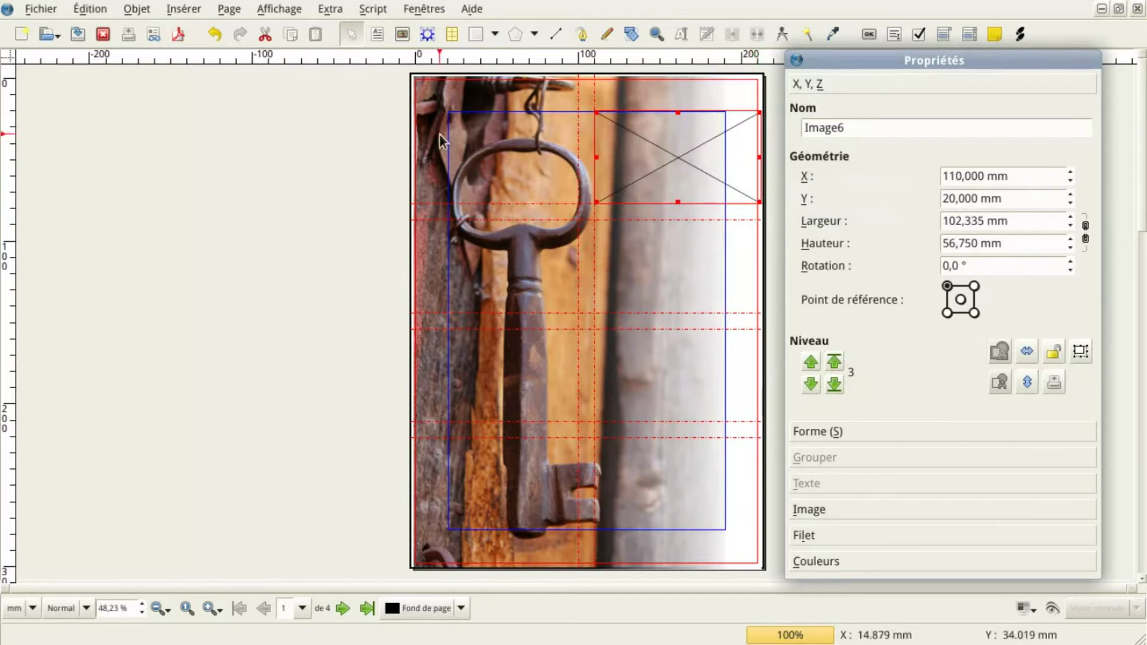
Insert an image frame in the second guide cell of the page's right column and widen it to about 102 mm
{"action": "left_click", "coordinate": [402, 34]}
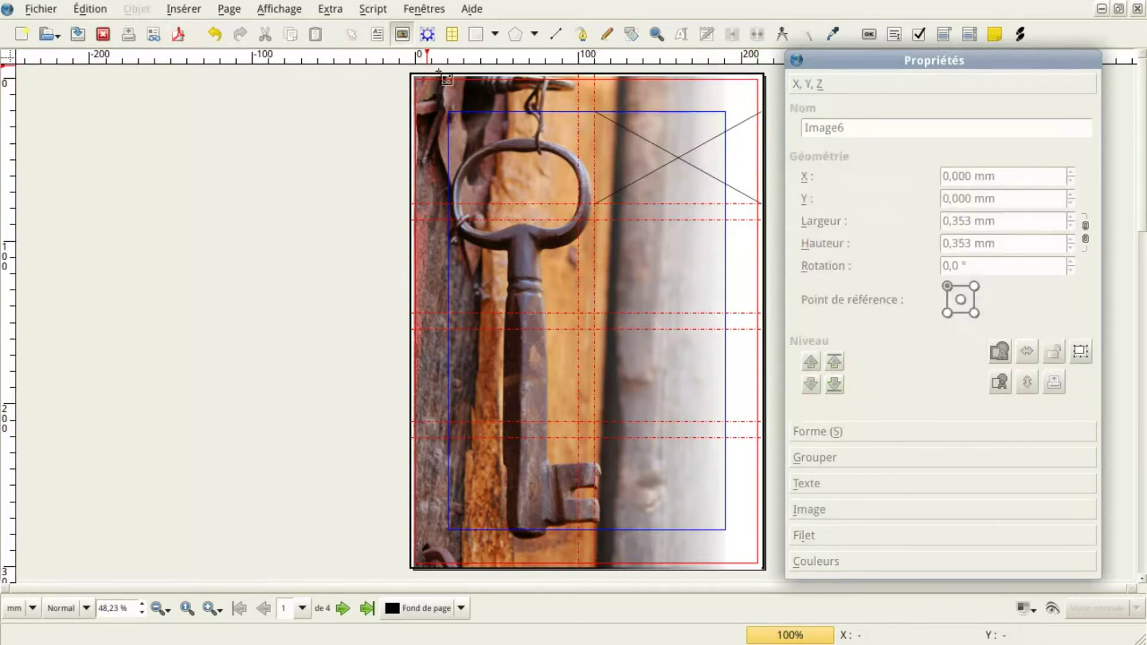
{"action": "left_click", "coordinate": [655, 272]}
{"action": "left_click_drag", "start_coordinate": [726, 268], "coordinate": [757, 269]}
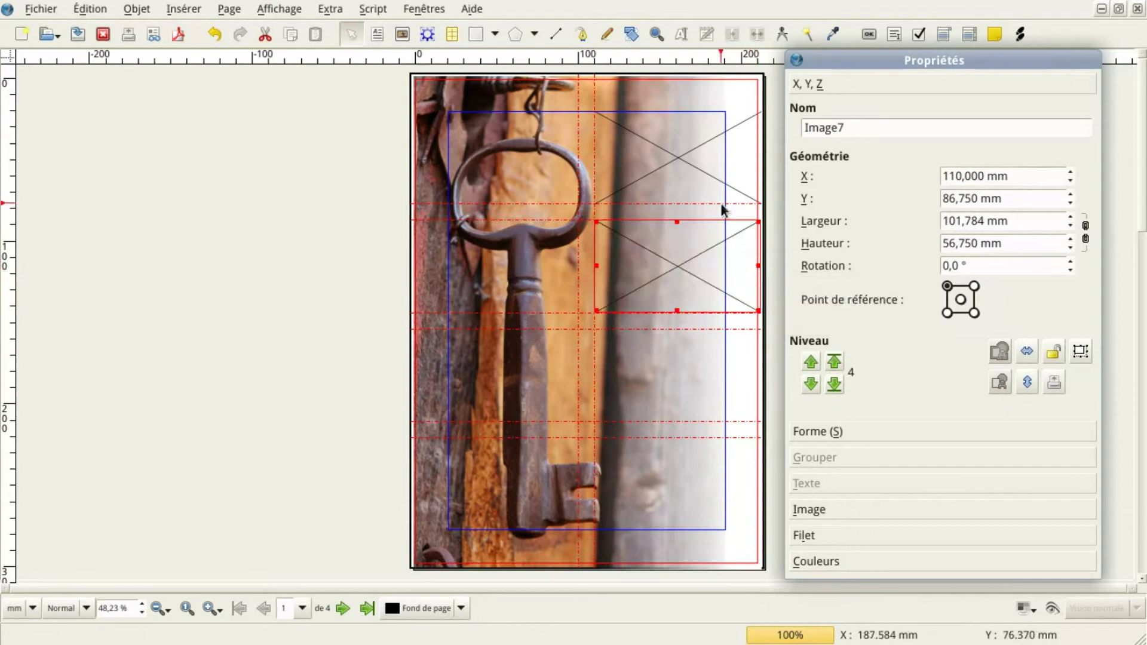
Import the black-and-white close-up photo of a key ring from the key folder into the upper image frame
{"action": "left_click", "coordinate": [679, 157]}
{"action": "right_click", "coordinate": [678, 158]}
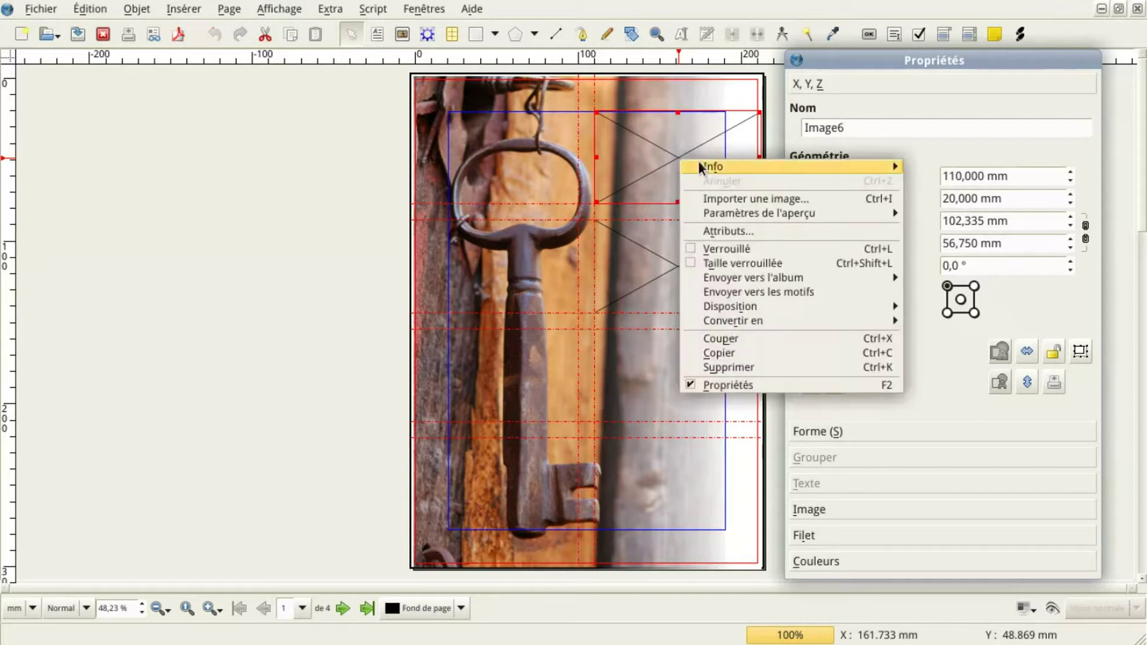
{"action": "left_click", "coordinate": [721, 198]}
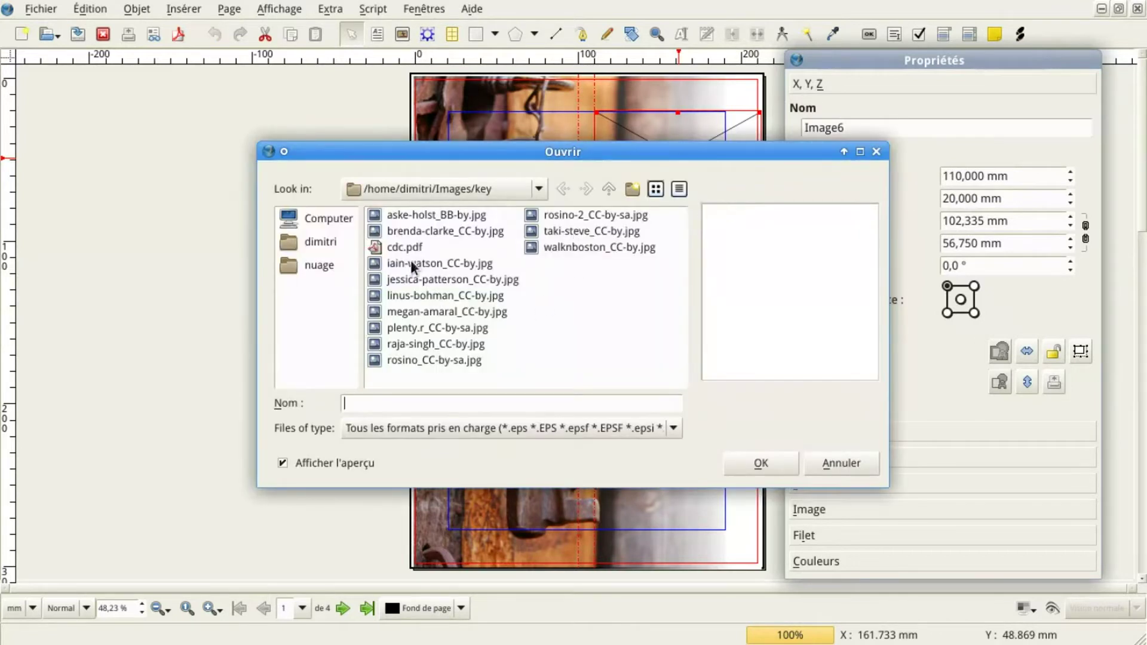
{"action": "left_click", "coordinate": [431, 294]}
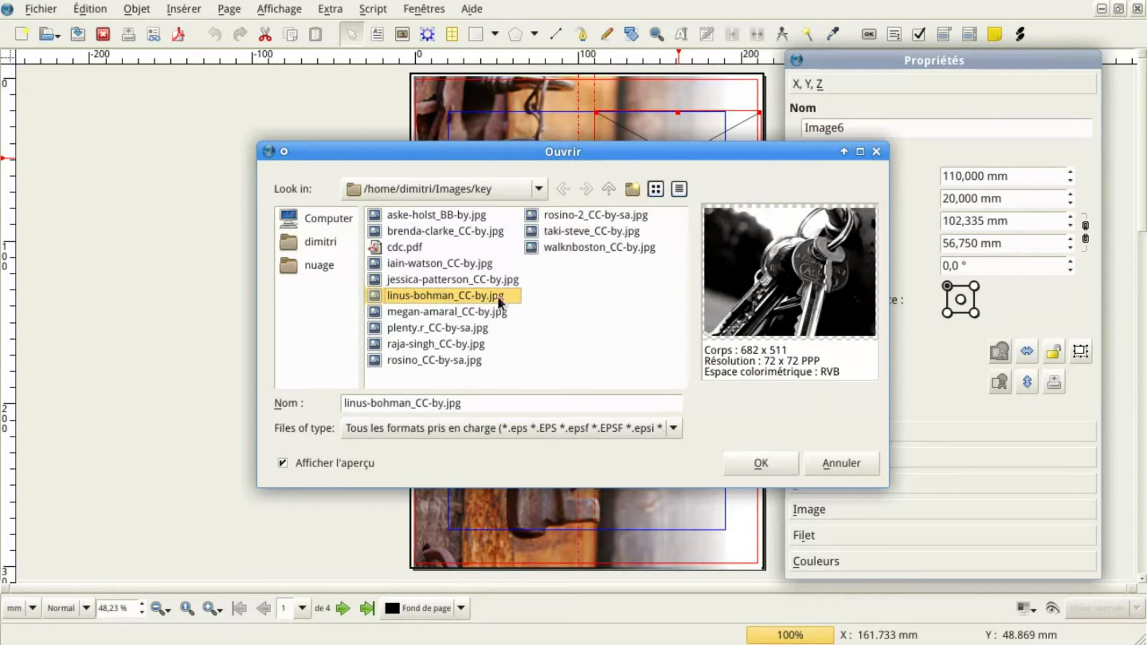
{"action": "left_click", "coordinate": [753, 466]}
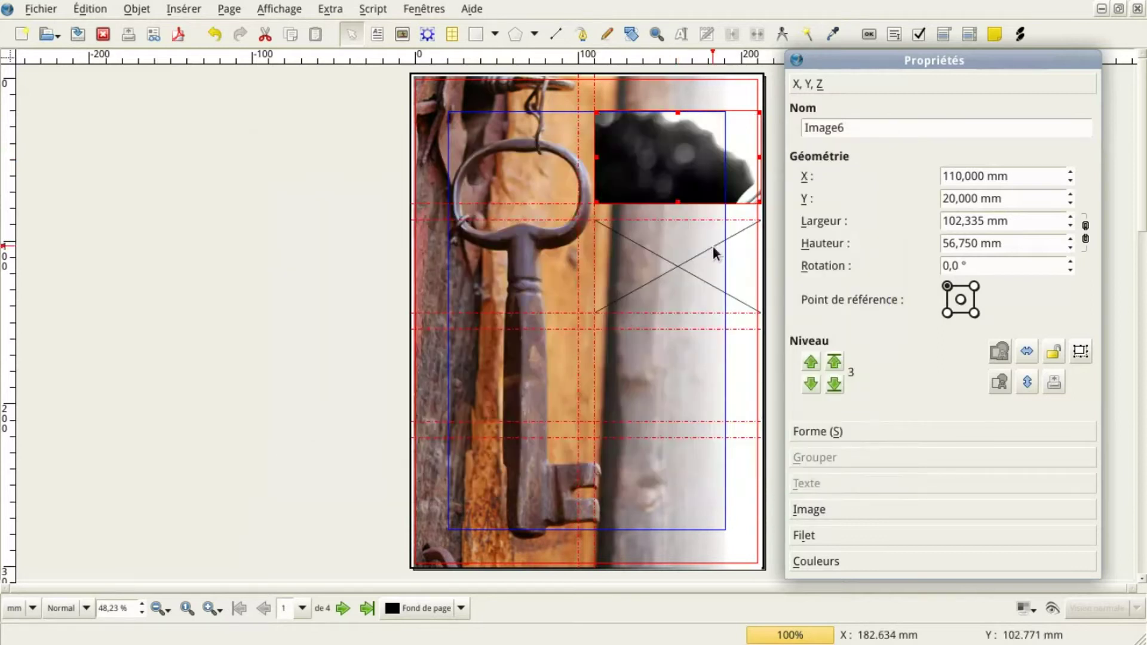
Import the photo of colourful keys hanging on a rack into the second image frame
{"action": "left_click", "coordinate": [666, 247]}
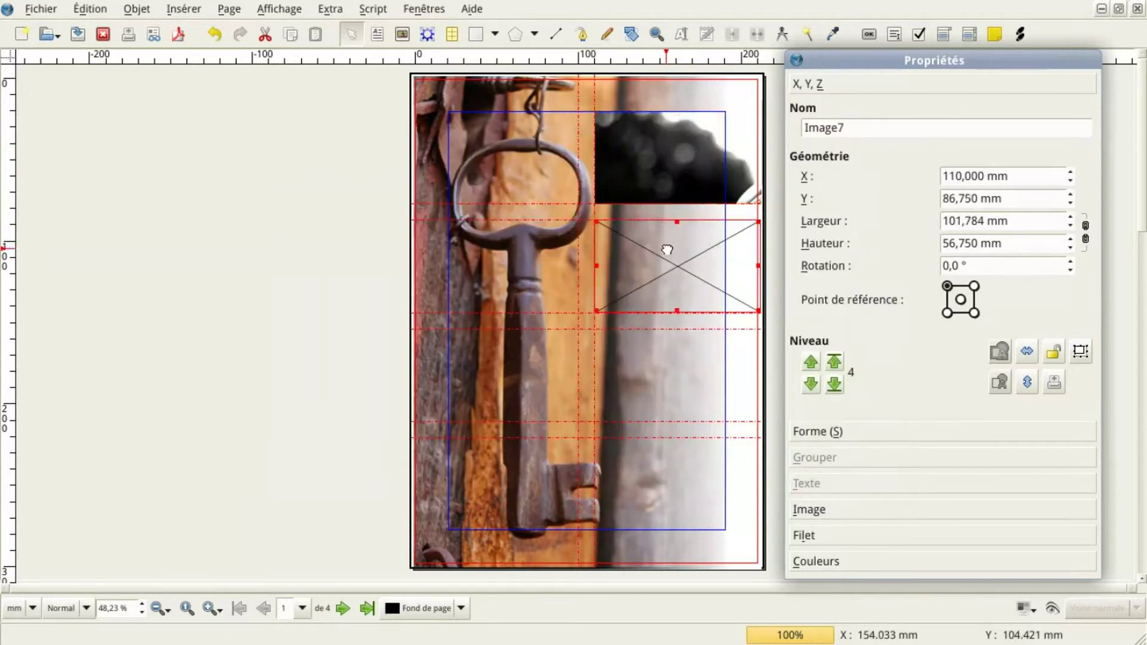
{"action": "right_click", "coordinate": [665, 248]}
{"action": "left_click", "coordinate": [708, 289]}
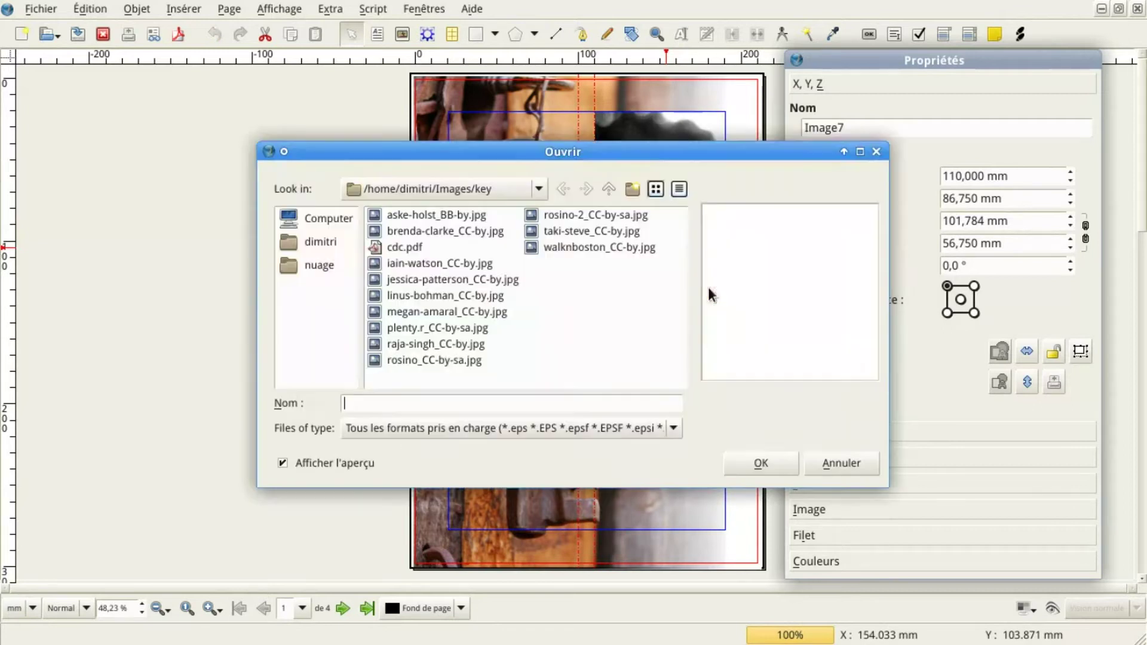
{"action": "left_click", "coordinate": [458, 280]}
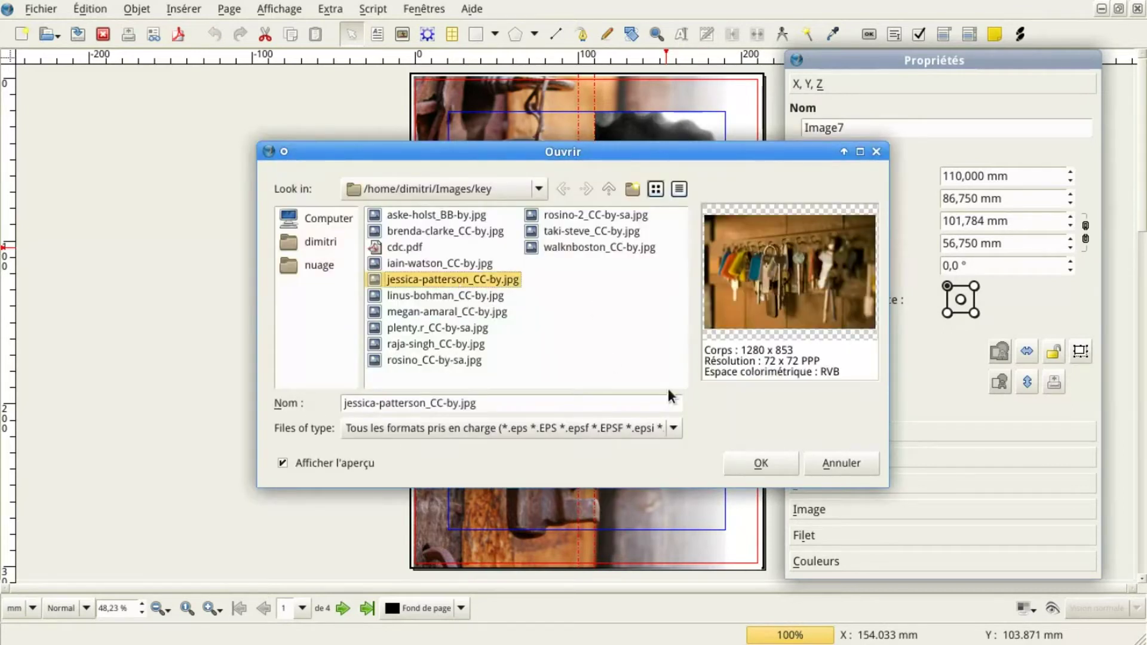
{"action": "left_click", "coordinate": [743, 468]}
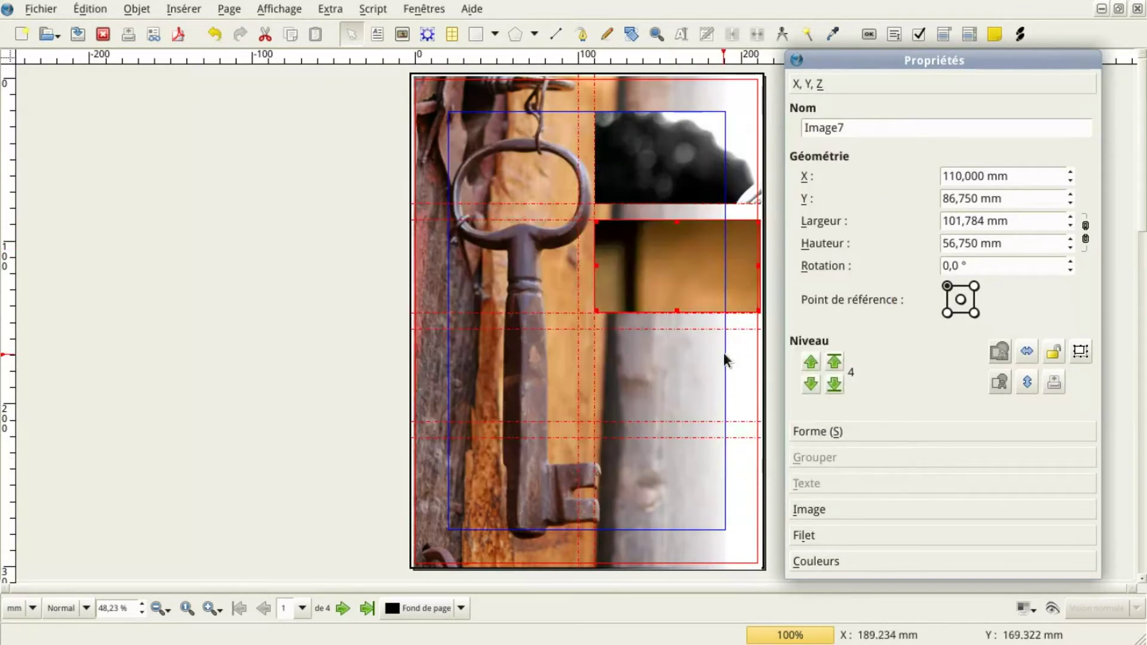
Fit the black-and-white photo proportionally to its frame, switch to free scaling and enlarge it to 44.48 %
{"action": "left_click", "coordinate": [703, 167]}
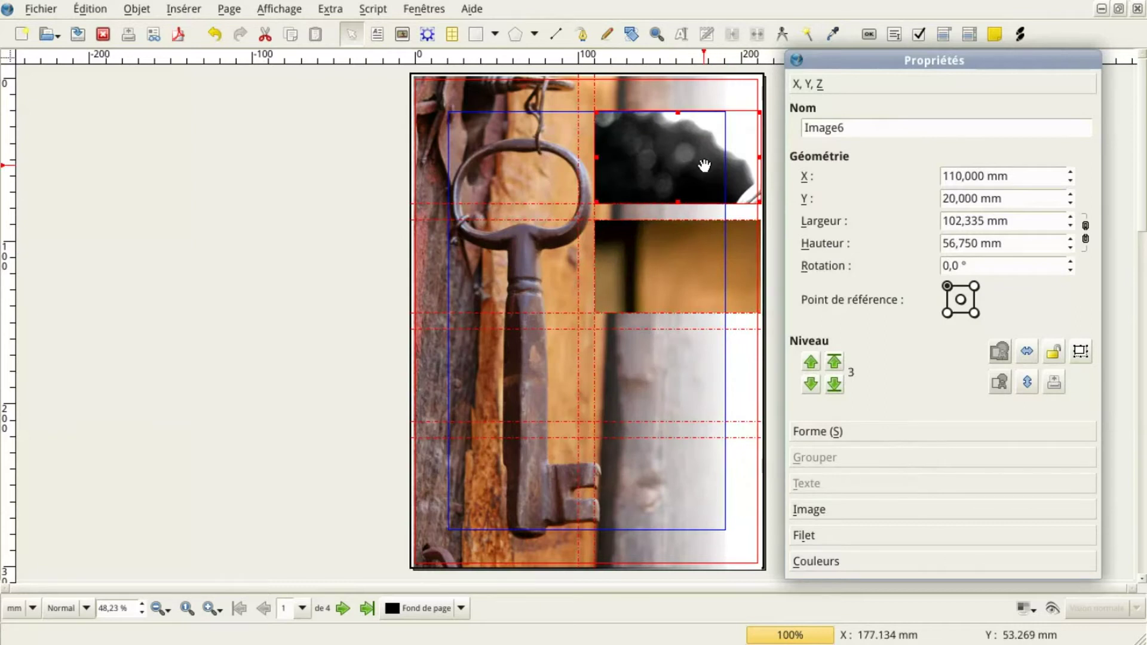
{"action": "left_click", "coordinate": [833, 507]}
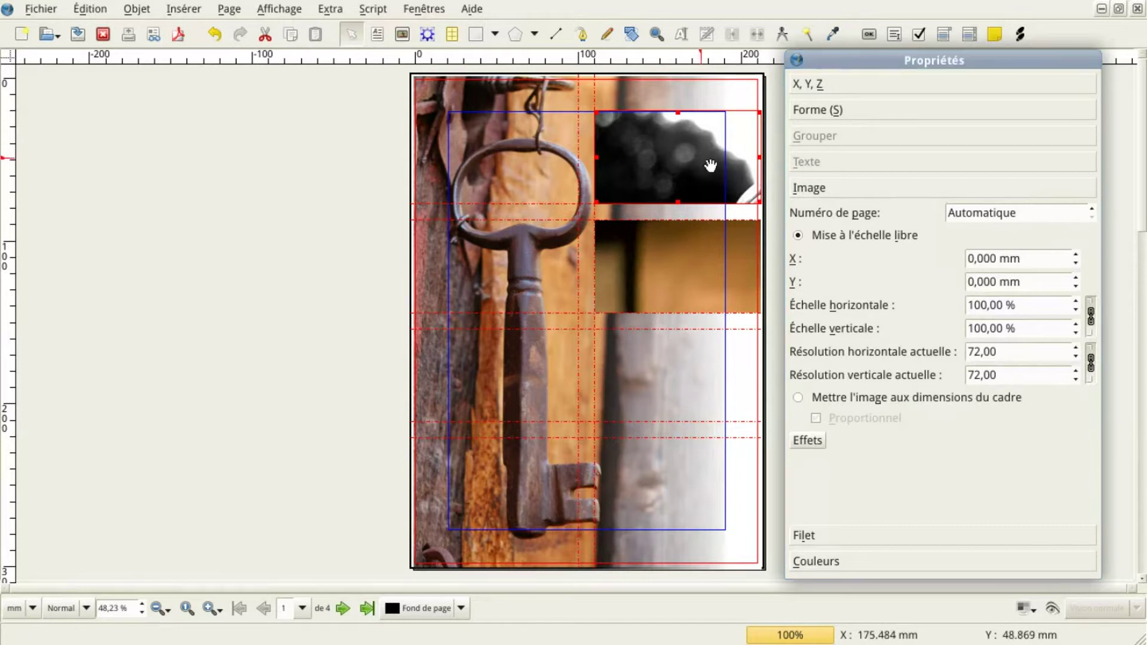
{"action": "left_click", "coordinate": [841, 396]}
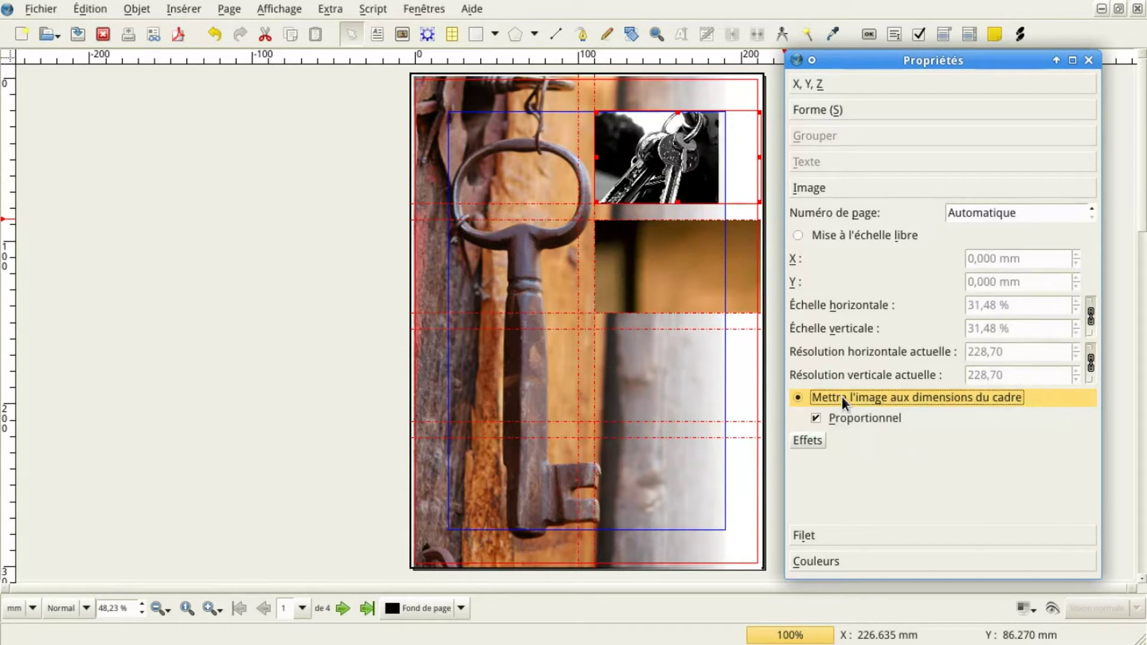
{"action": "left_click", "coordinate": [858, 236]}
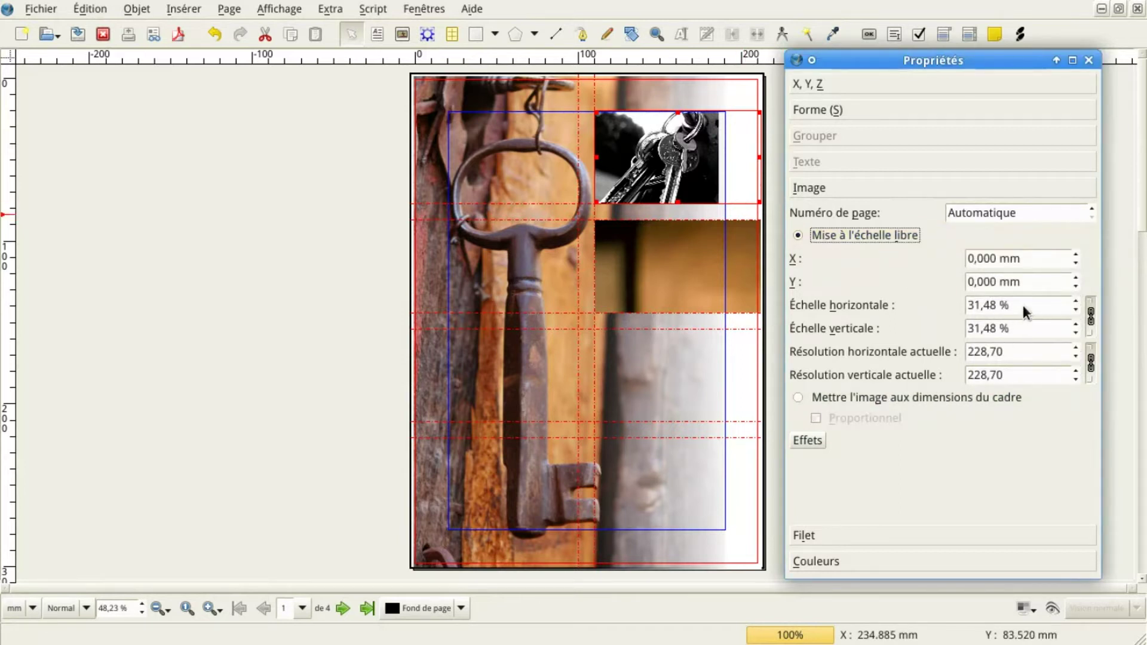
{"action": "scroll", "coordinate": [1022, 305], "scroll_direction": "up", "scroll_amount": 7}
{"action": "scroll", "coordinate": [1023, 305], "scroll_direction": "up", "scroll_amount": 6}
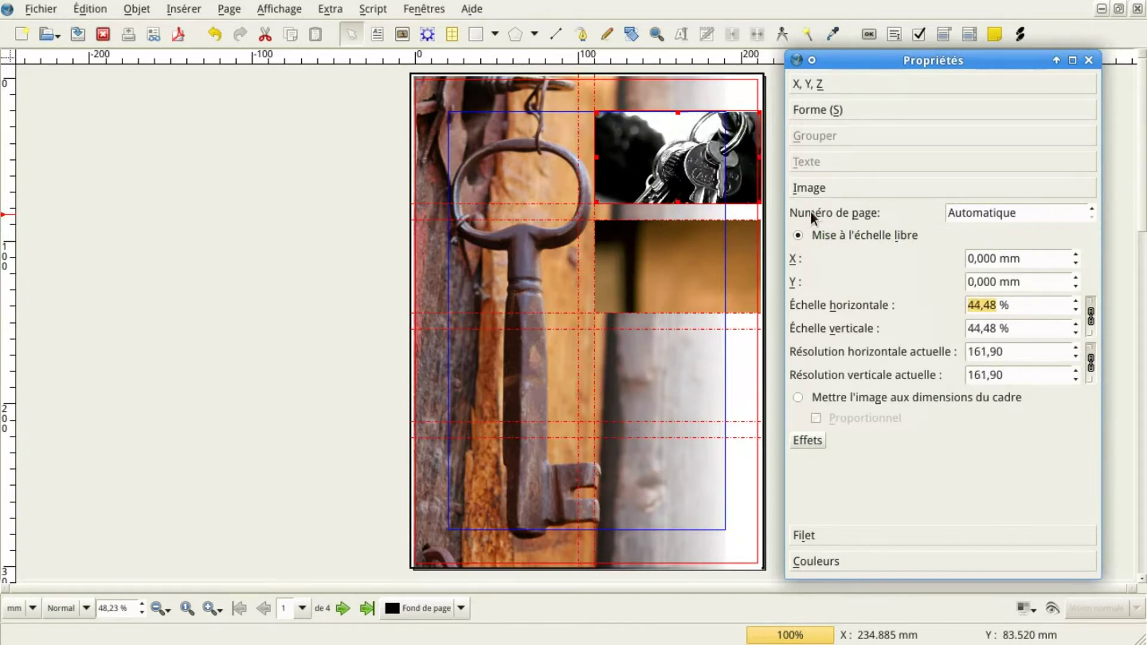
Shift the black-and-white photo inside its frame to an offset of about -1 mm in X and -19 mm in Y
{"action": "left_click", "coordinate": [690, 160]}
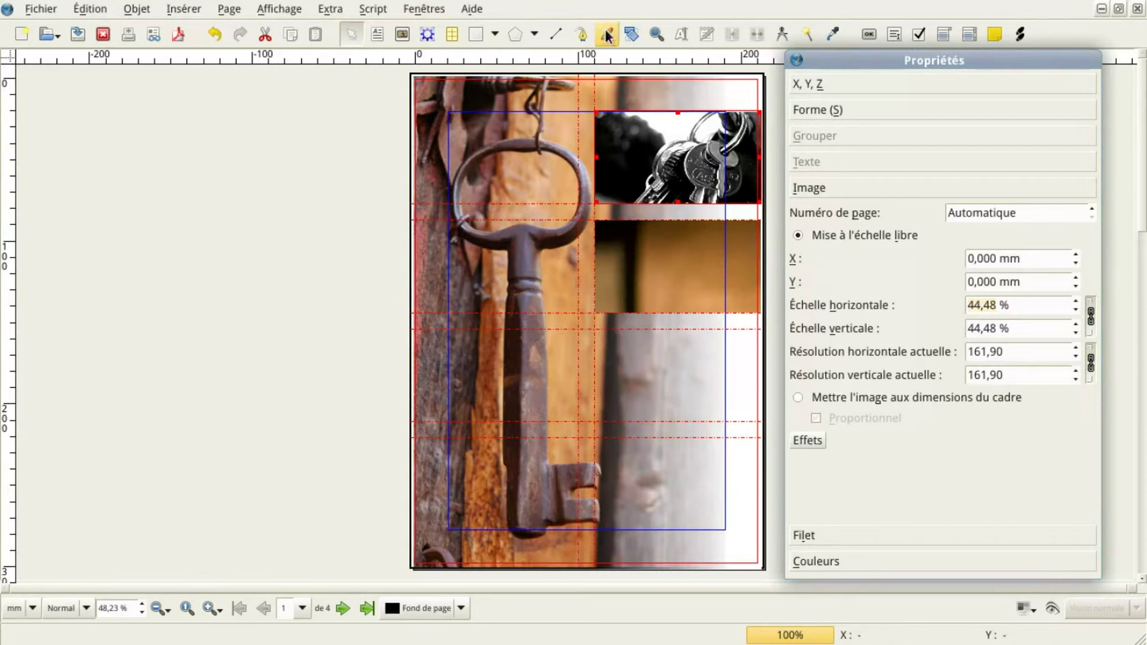
{"action": "left_click", "coordinate": [677, 34]}
{"action": "left_click_drag", "start_coordinate": [682, 169], "coordinate": [681, 139]}
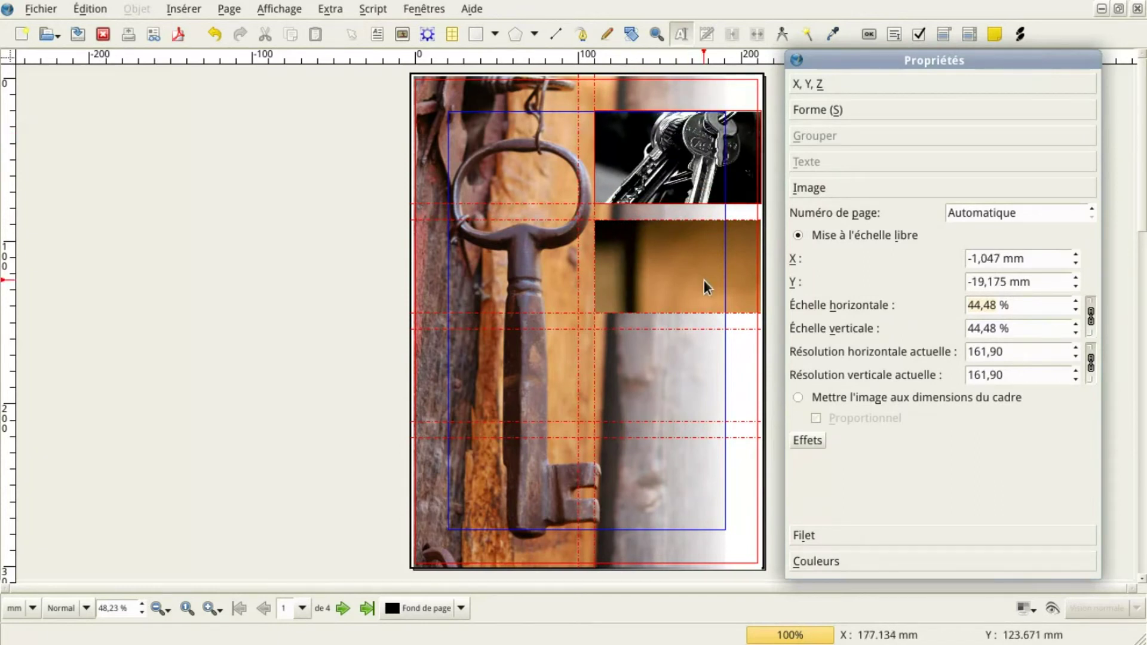
Scale the key rack photo freely to 25.86 % and offset it in its frame by about -7 mm in X and -8 mm in Y
{"action": "left_click", "coordinate": [704, 279]}
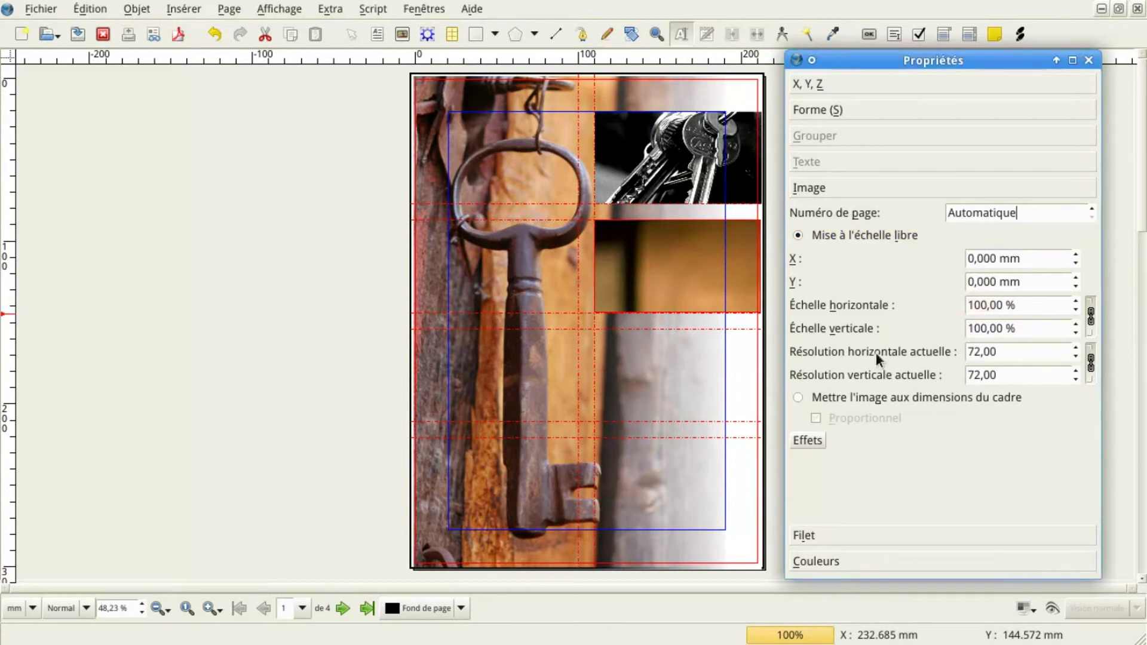
{"action": "left_click", "coordinate": [874, 397]}
{"action": "left_click", "coordinate": [858, 234]}
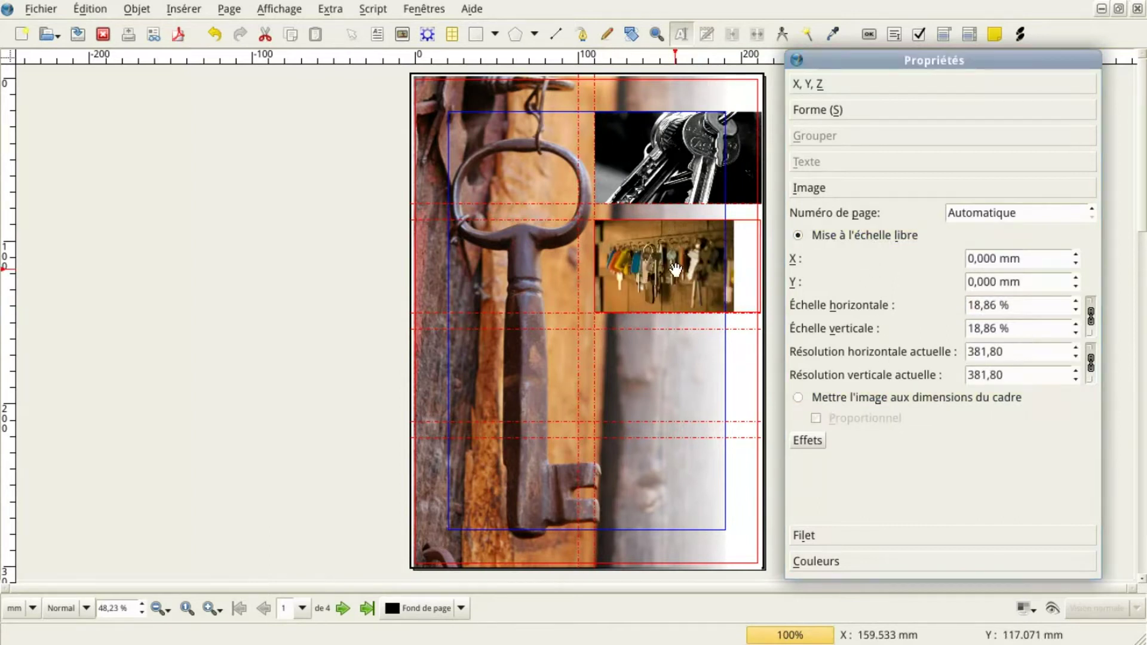
{"action": "scroll", "coordinate": [1043, 299], "scroll_direction": "up", "scroll_amount": 1}
{"action": "scroll", "coordinate": [1043, 298], "scroll_direction": "up", "scroll_amount": 5}
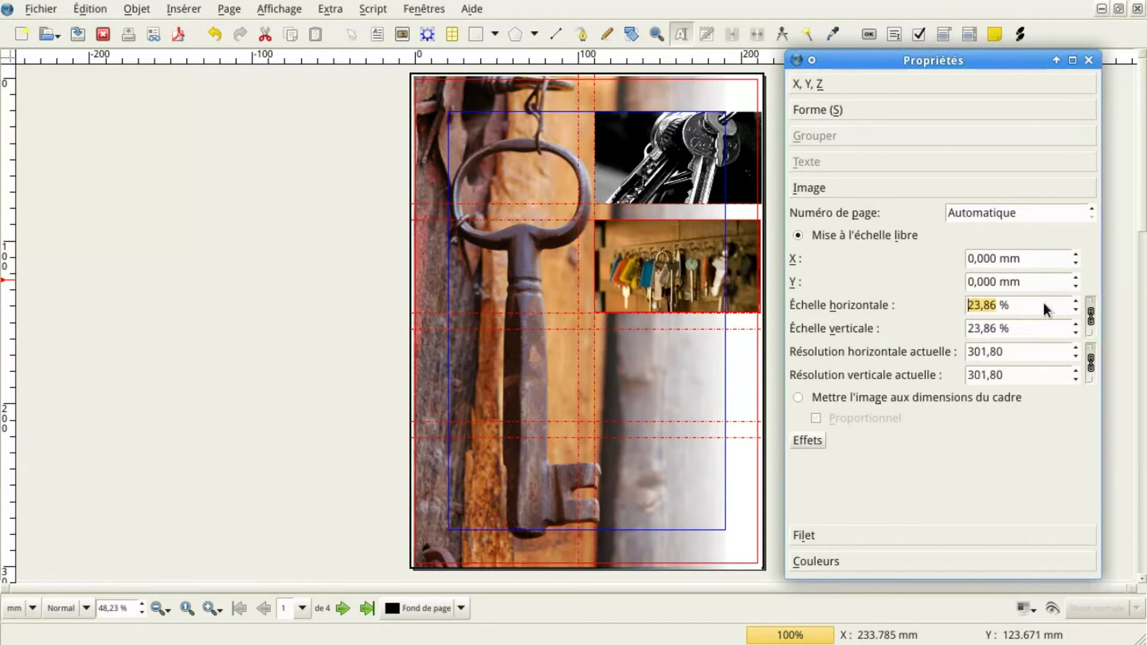
{"action": "scroll", "coordinate": [1037, 304], "scroll_direction": "up", "scroll_amount": 1}
{"action": "left_click_drag", "start_coordinate": [687, 291], "coordinate": [674, 278]}
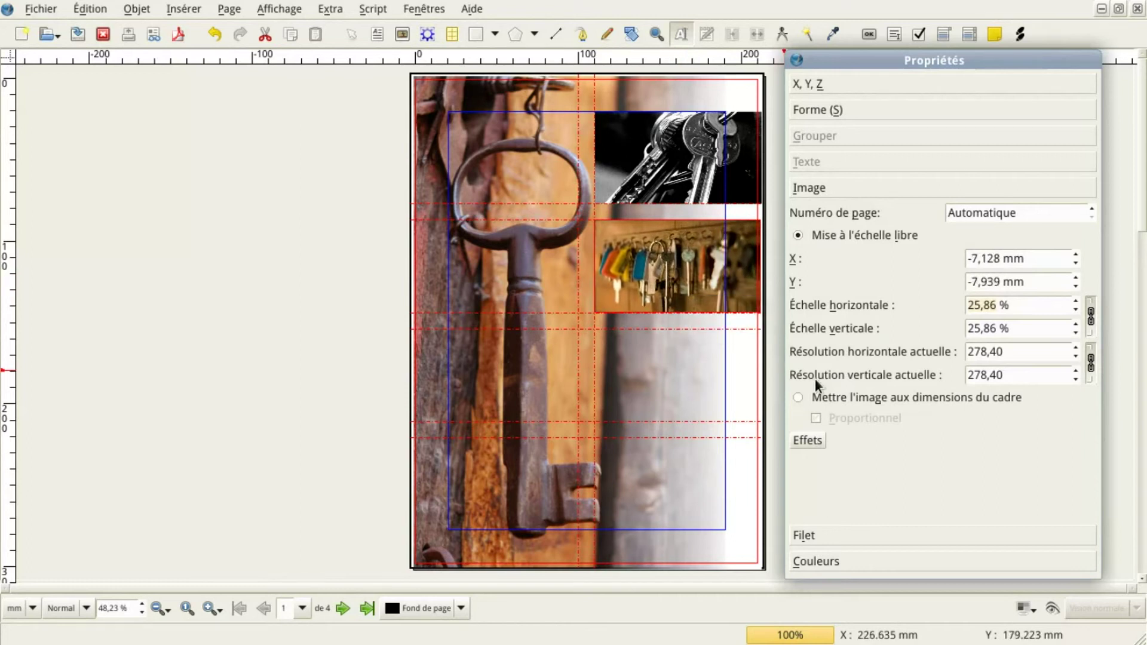
{"action": "double_click", "coordinate": [981, 305]}
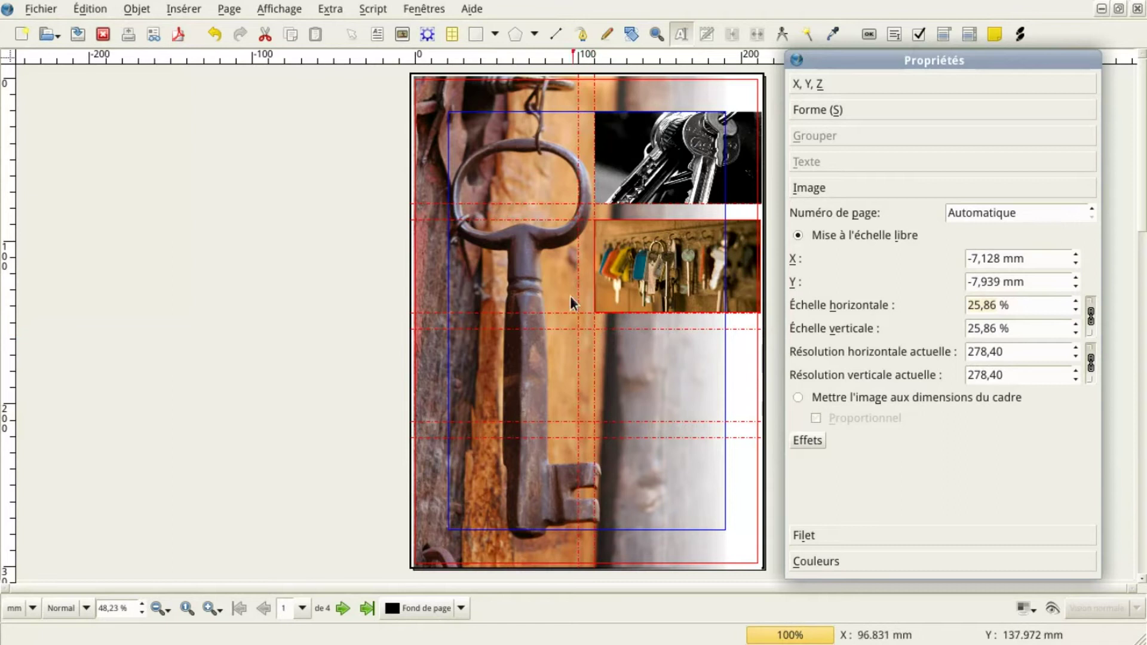
Add a rectangle in the third guide cell below the key rack photo and widen it to about 102 mm
{"action": "left_click", "coordinate": [475, 36]}
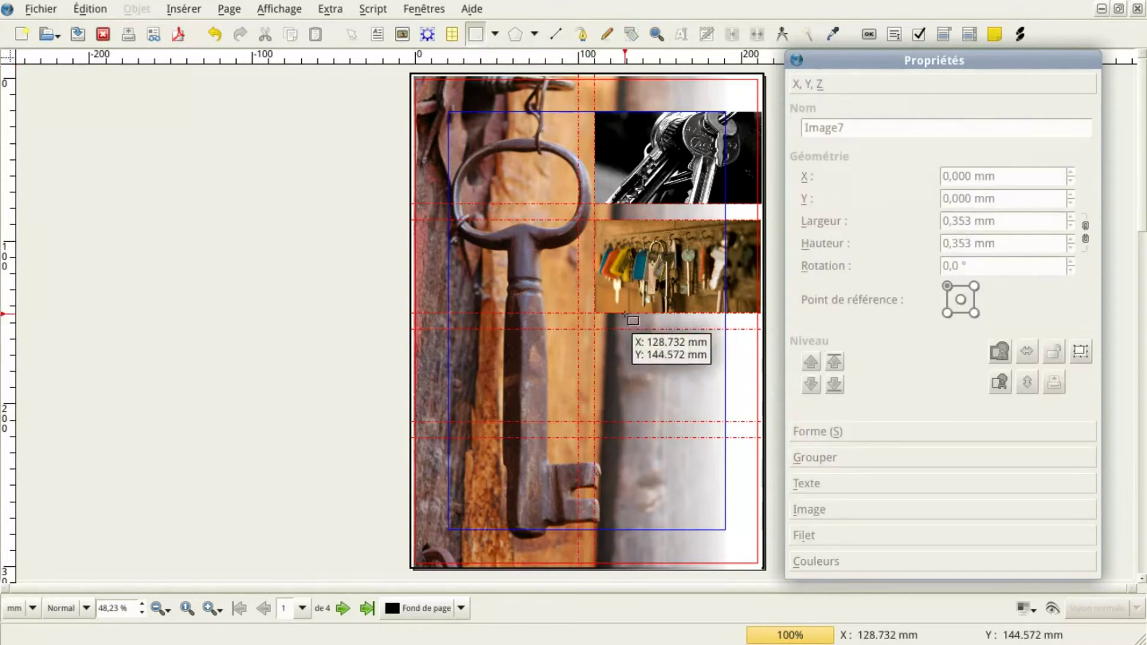
{"action": "double_click", "coordinate": [657, 370]}
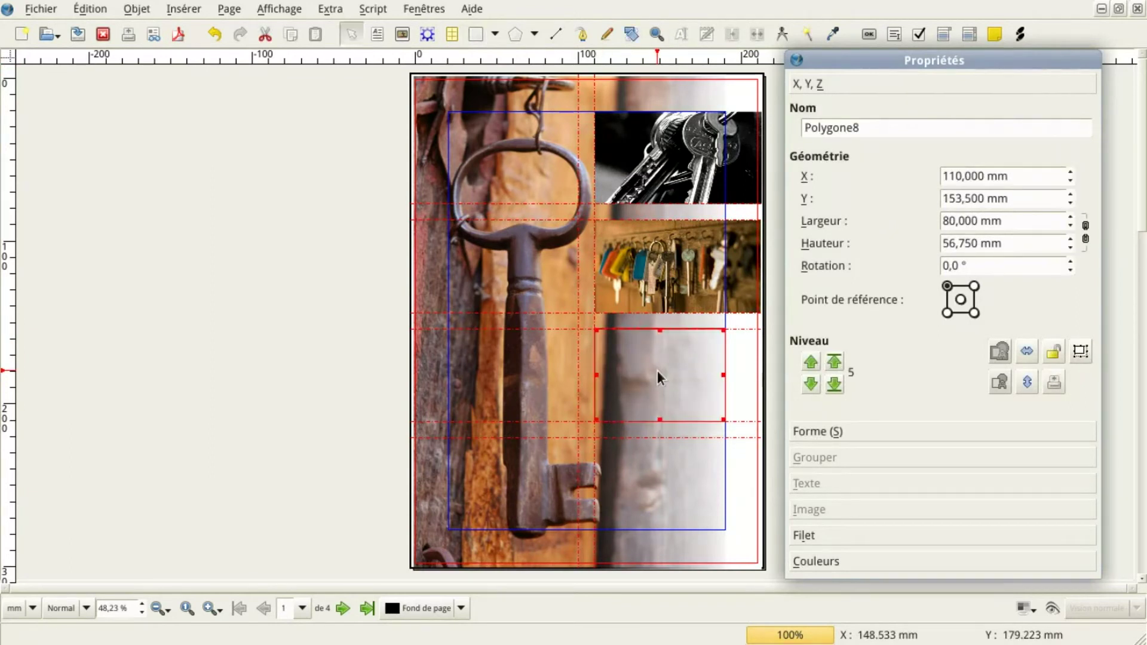
{"action": "left_click_drag", "start_coordinate": [723, 374], "coordinate": [761, 376]}
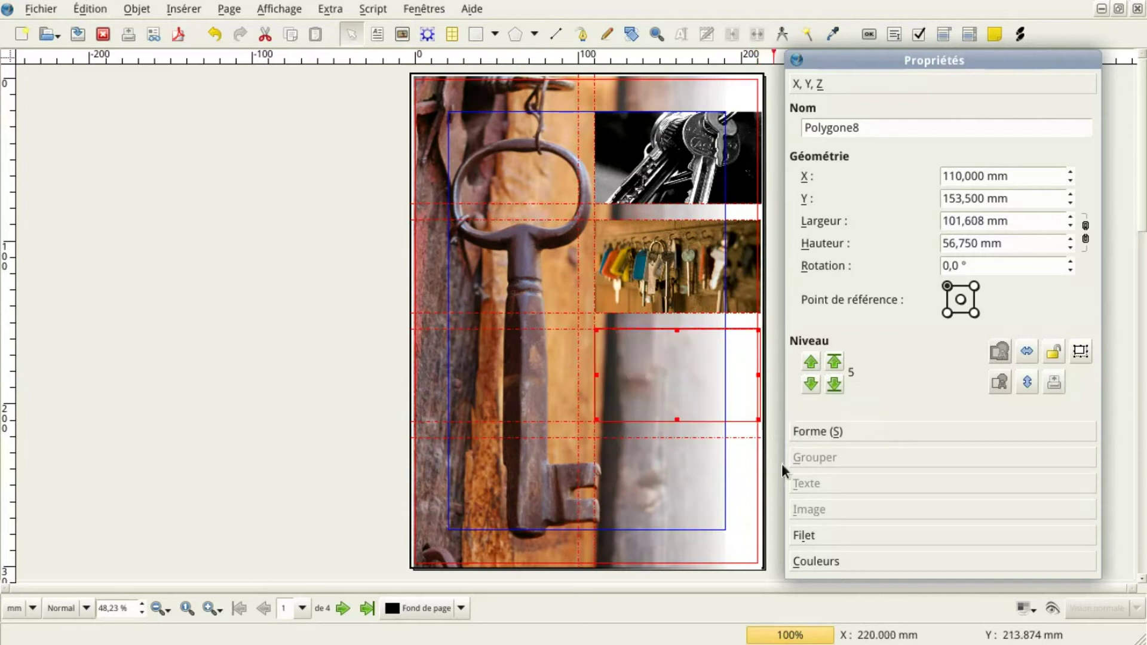
Remove the rectangle's outline colour and fill it with White
{"action": "left_click", "coordinate": [829, 558]}
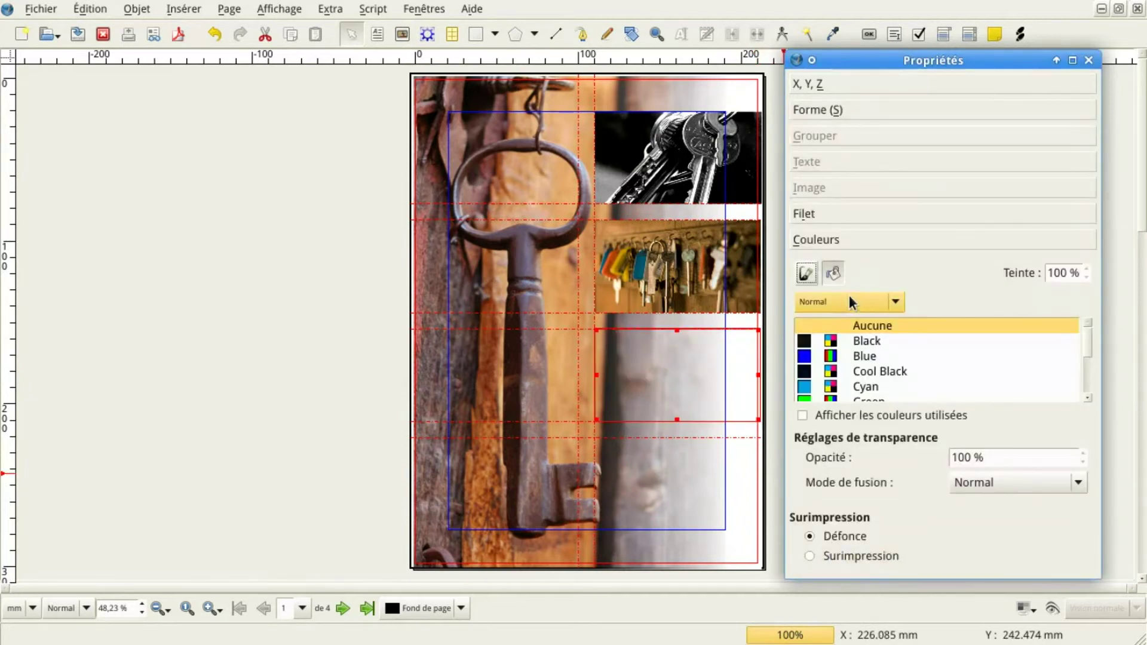
{"action": "left_click", "coordinate": [812, 272]}
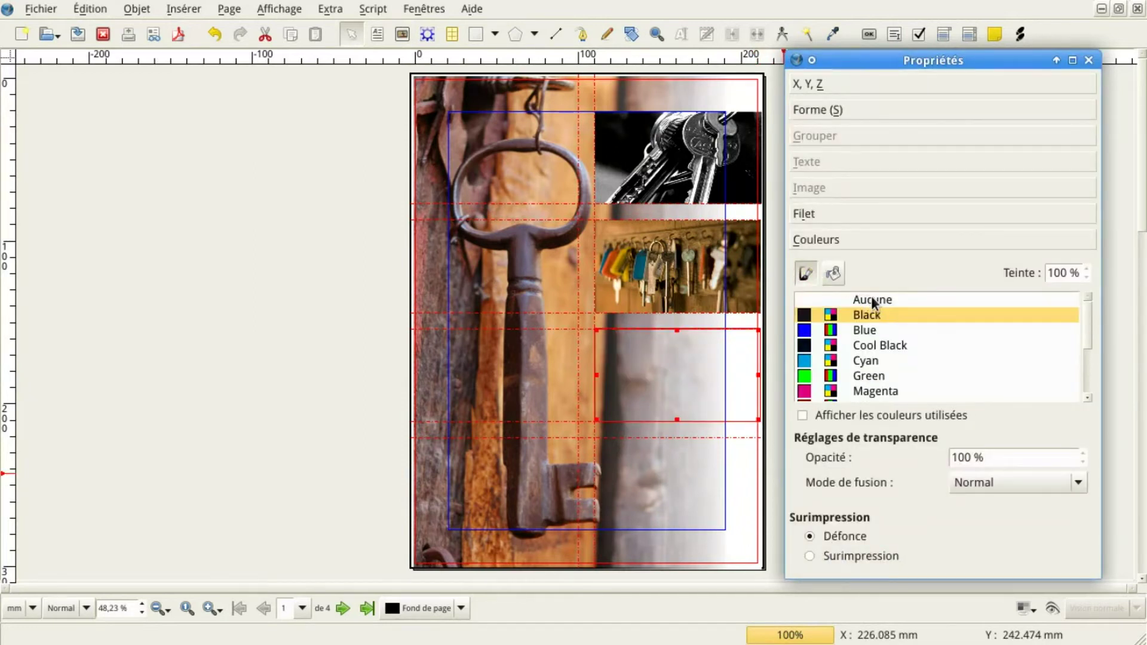
{"action": "left_click", "coordinate": [873, 300]}
{"action": "left_click", "coordinate": [836, 273]}
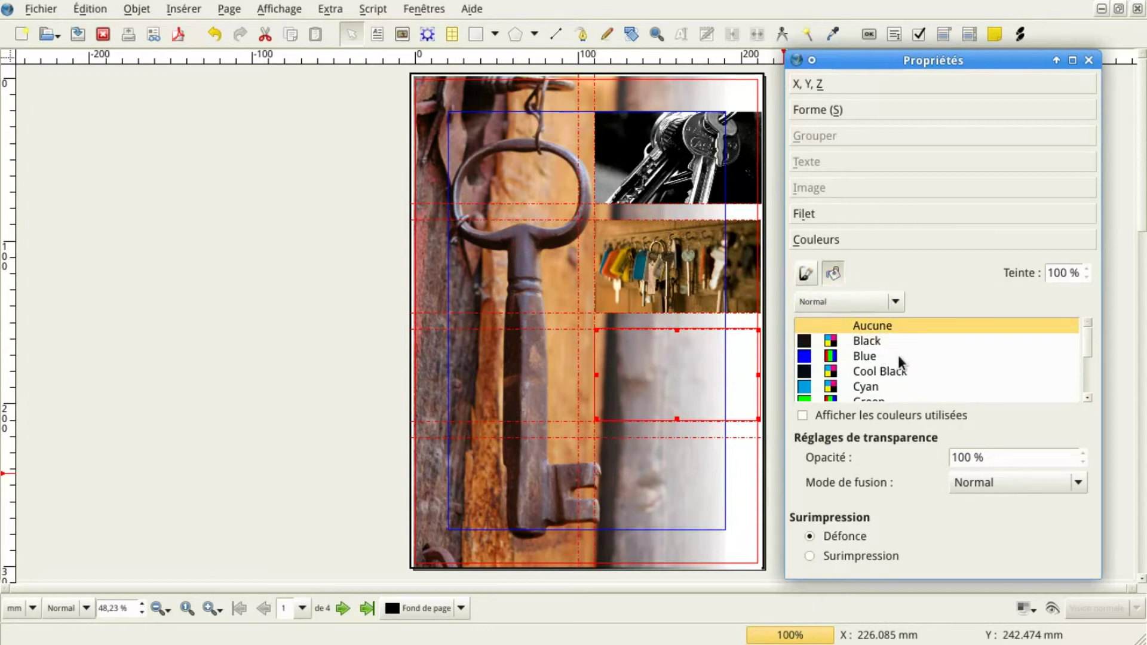
{"action": "scroll", "coordinate": [898, 355], "scroll_direction": "down", "scroll_amount": 3}
{"action": "left_click", "coordinate": [871, 371]}
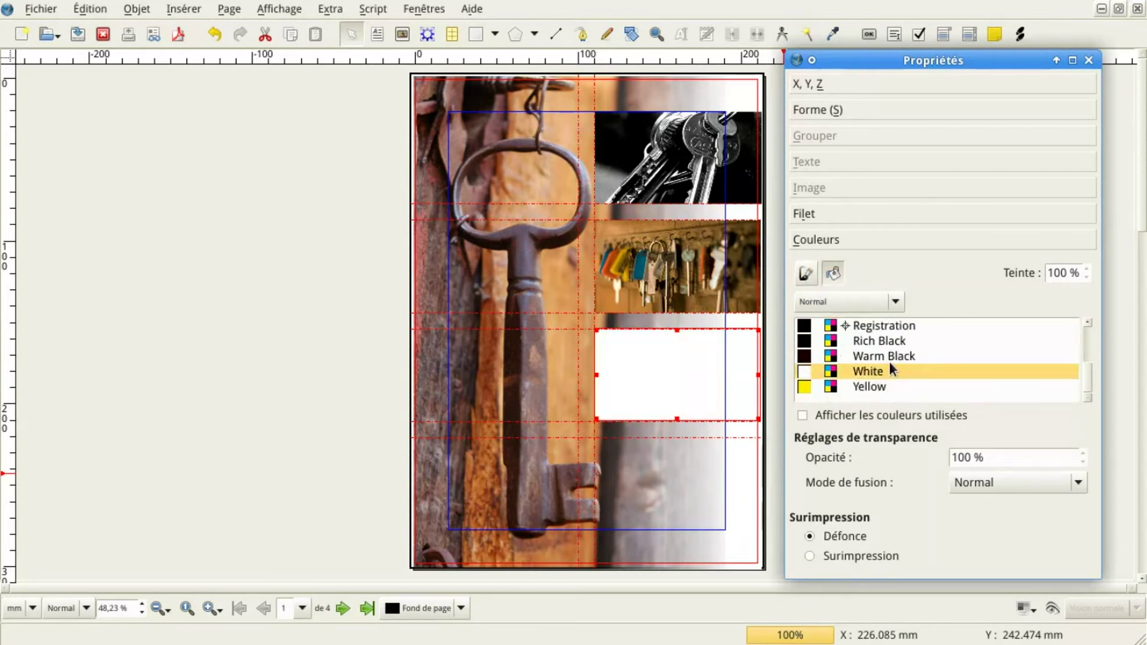
Draw a text frame of about 89 × 57 mm over the white rectangle, starting about 8 mm inside its left edge
{"action": "left_click", "coordinate": [377, 34]}
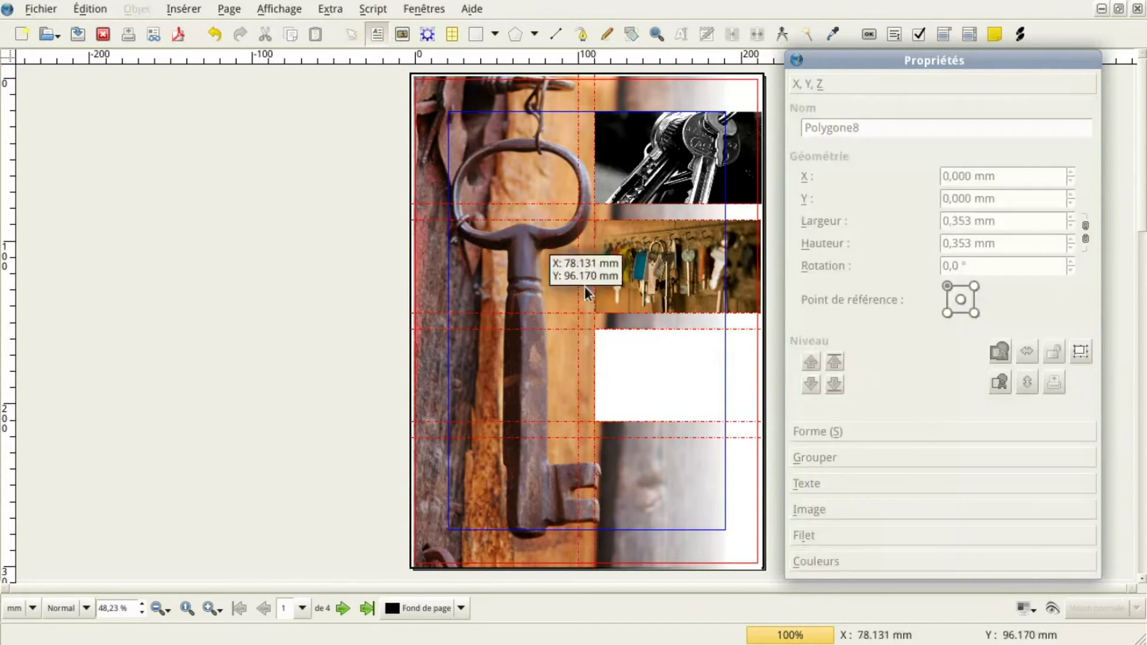
{"action": "left_click_drag", "start_coordinate": [607, 338], "coordinate": [753, 420]}
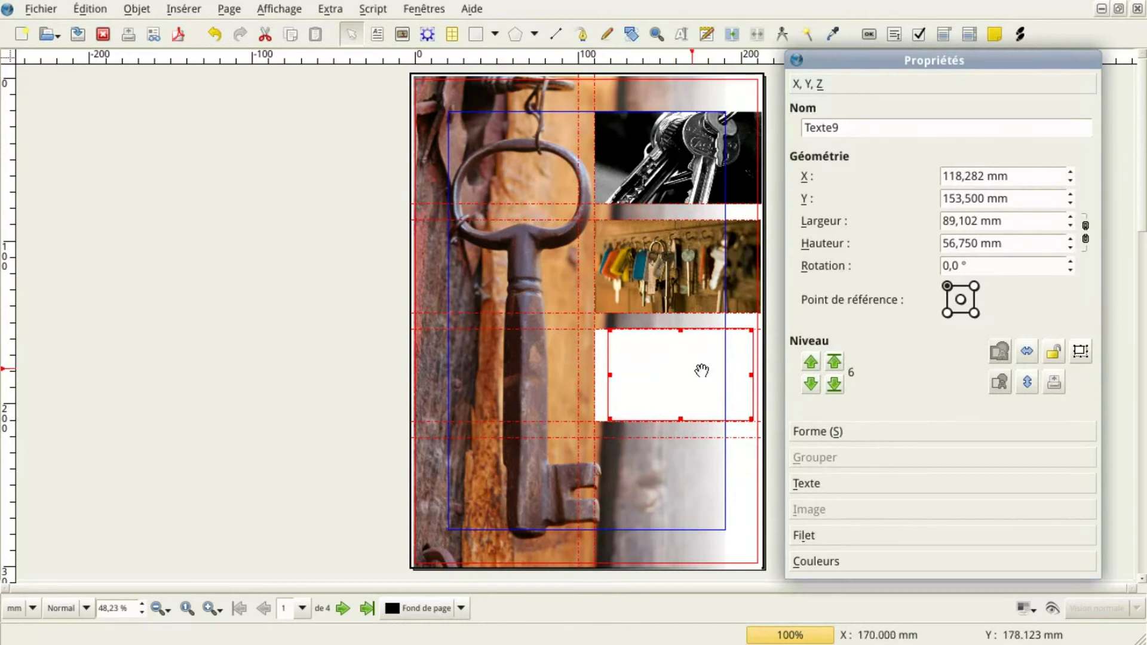
Apply the paragraph style 1repage to the new text frame over the white rectangle
{"action": "scroll", "coordinate": [704, 369], "scroll_direction": "up", "scroll_amount": 3}
{"action": "left_click_drag", "start_coordinate": [977, 59], "coordinate": [476, 64]}
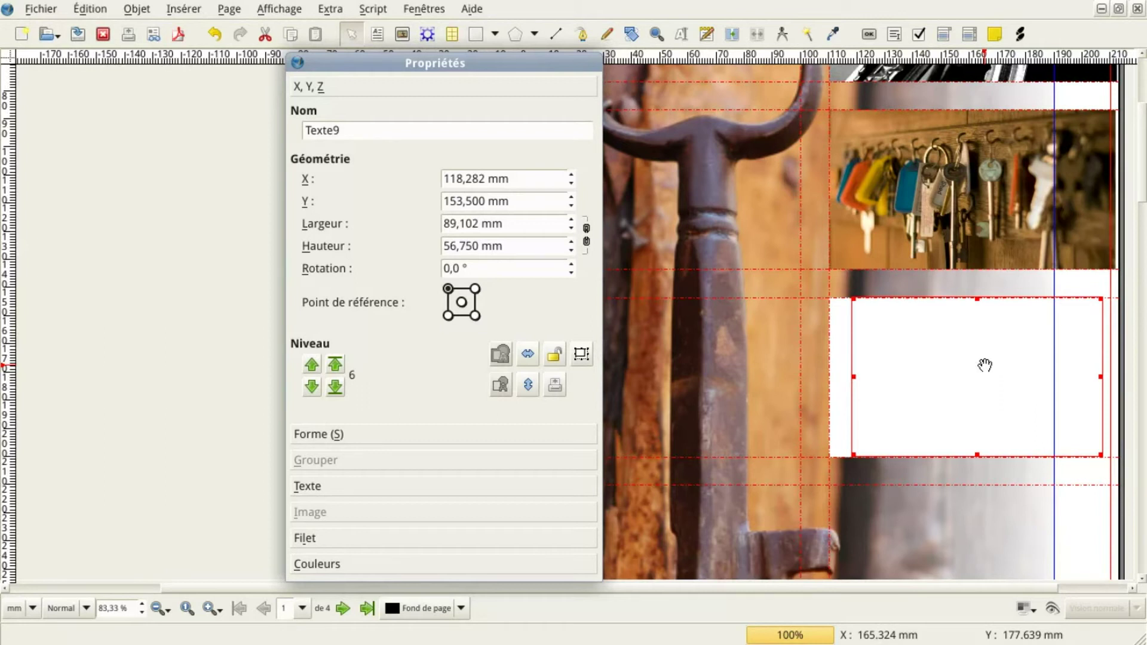
{"action": "left_click", "coordinate": [449, 291]}
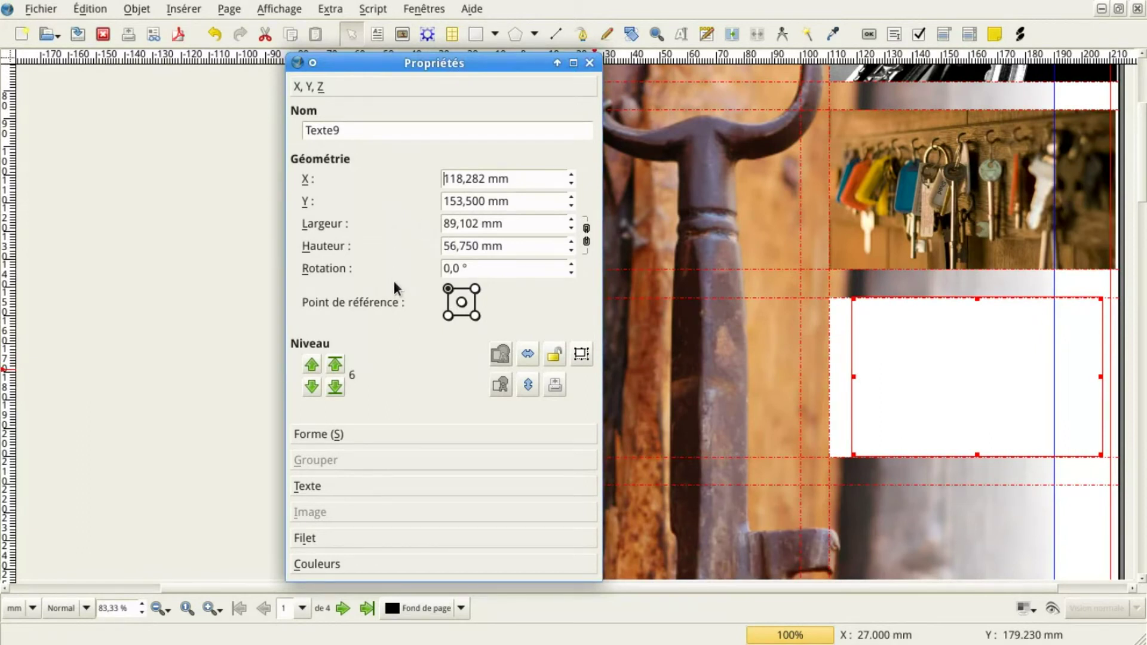
{"action": "left_click", "coordinate": [340, 485]}
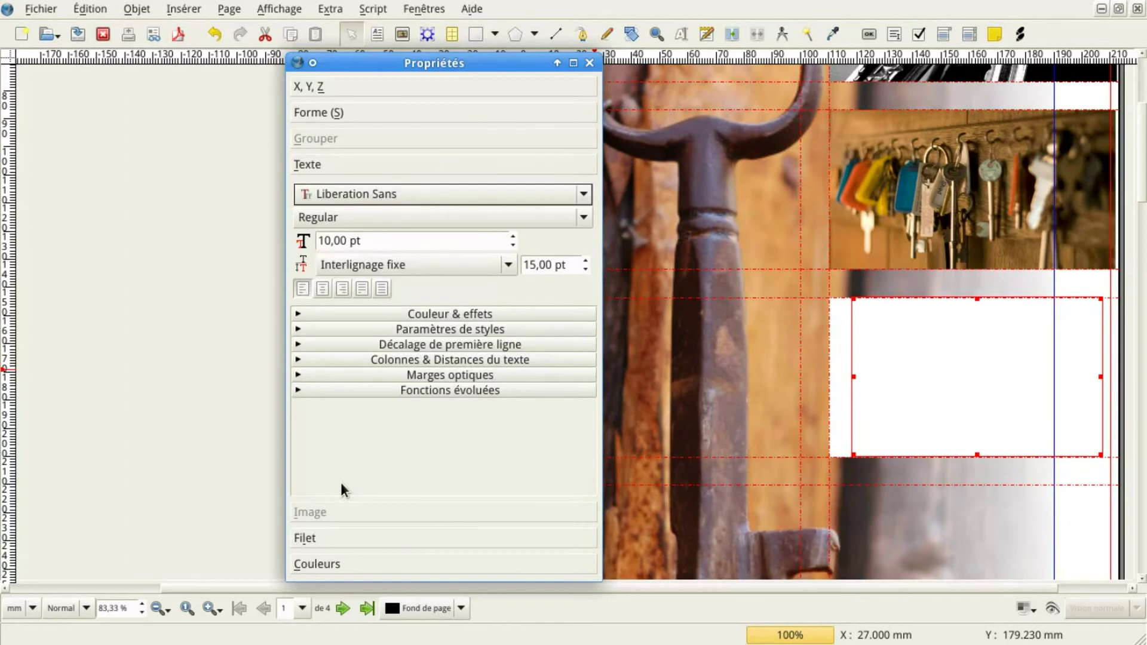
{"action": "left_click", "coordinate": [371, 329]}
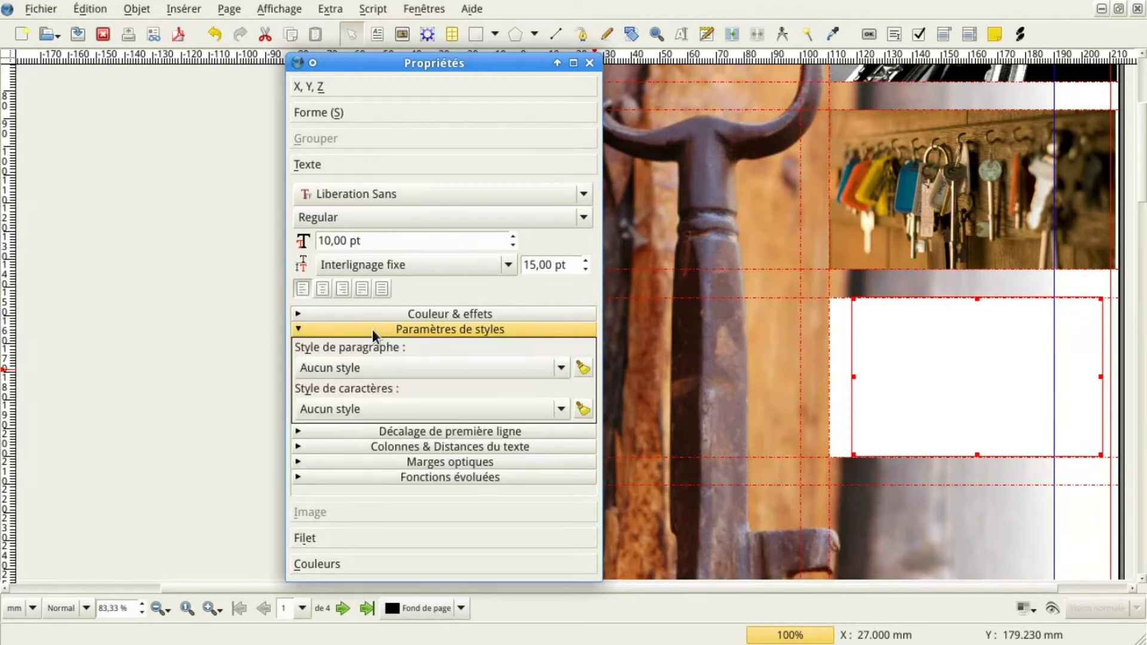
{"action": "left_click", "coordinate": [408, 367]}
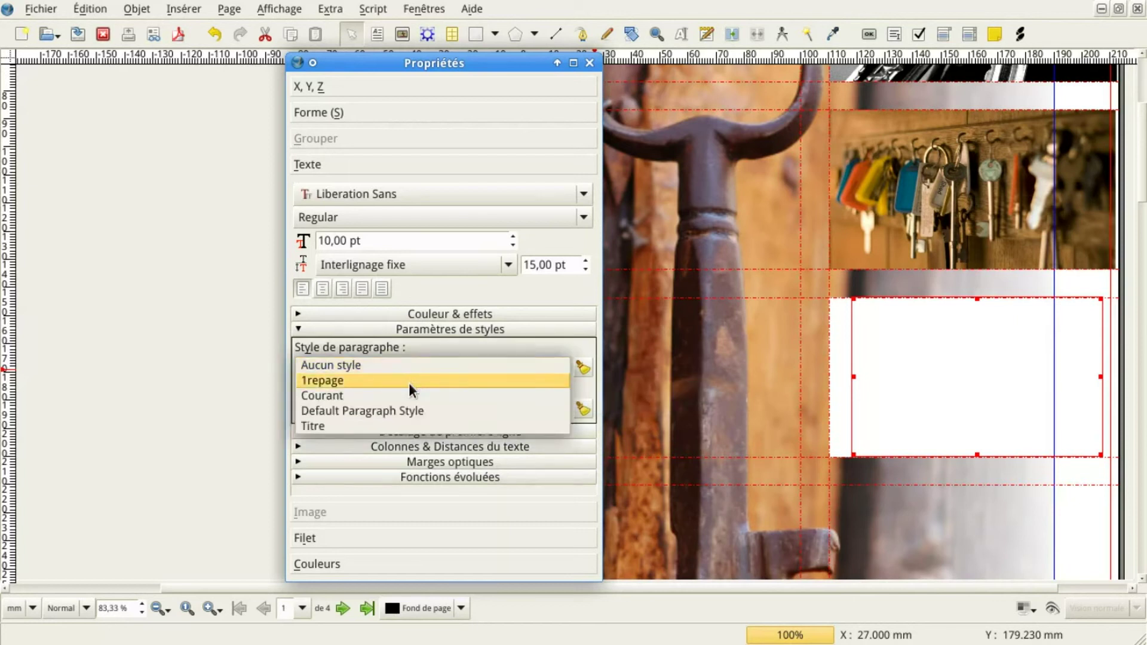
{"action": "left_click", "coordinate": [410, 384]}
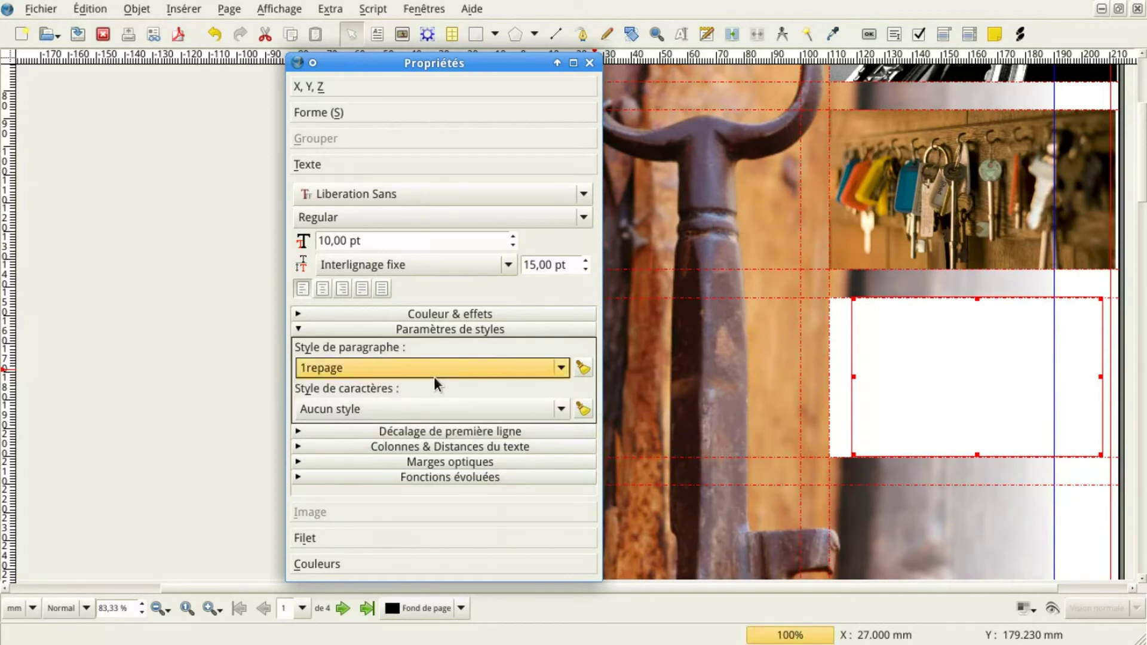
Enter four lines in the text frame: "Réparation de clés anciennes", "Reproduction toutes clés", "Dépannage 24h/24 7j/7" and "Dans un rayon de 30 km"
{"action": "left_click", "coordinate": [887, 324]}
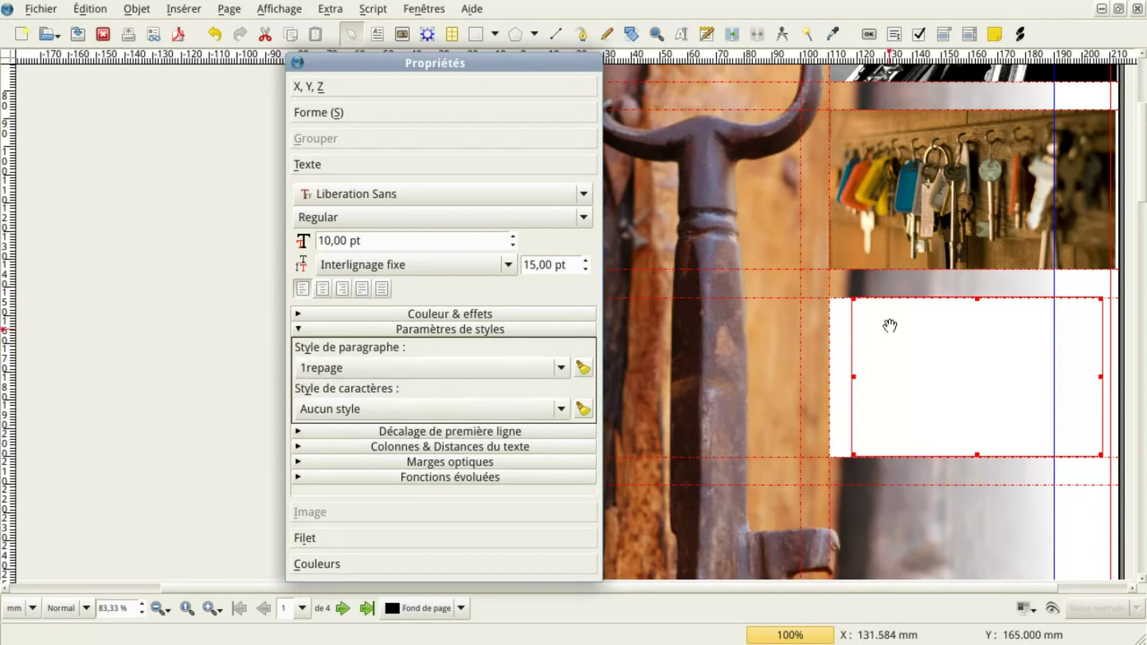
{"action": "left_click", "coordinate": [682, 36]}
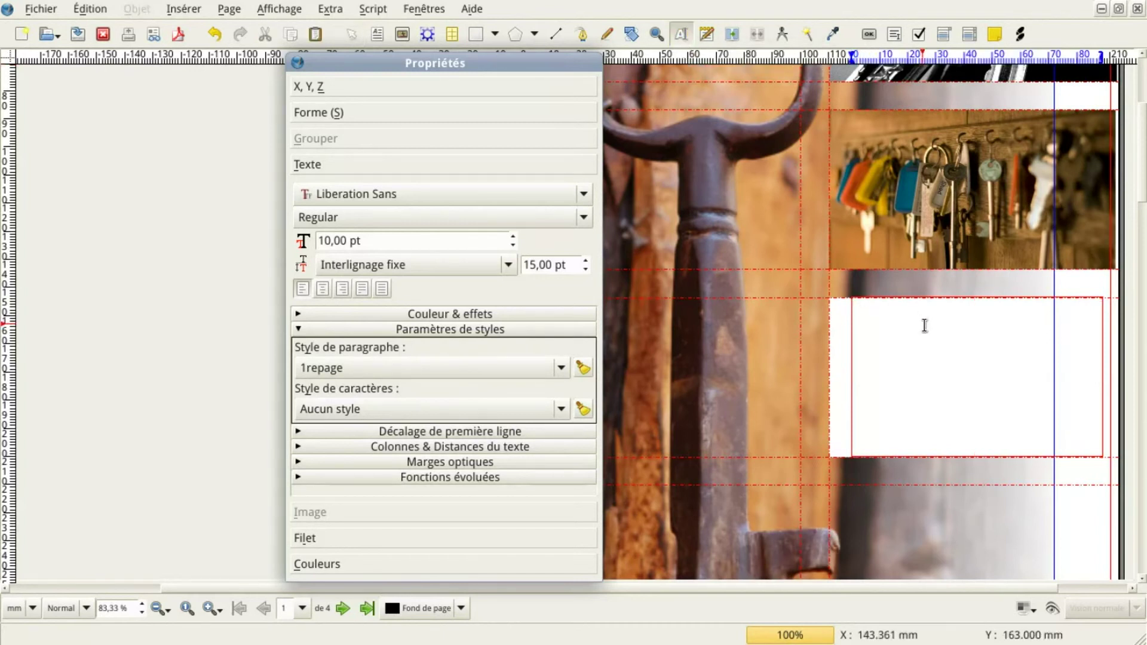
{"action": "type", "text": "Réparation de clé"}
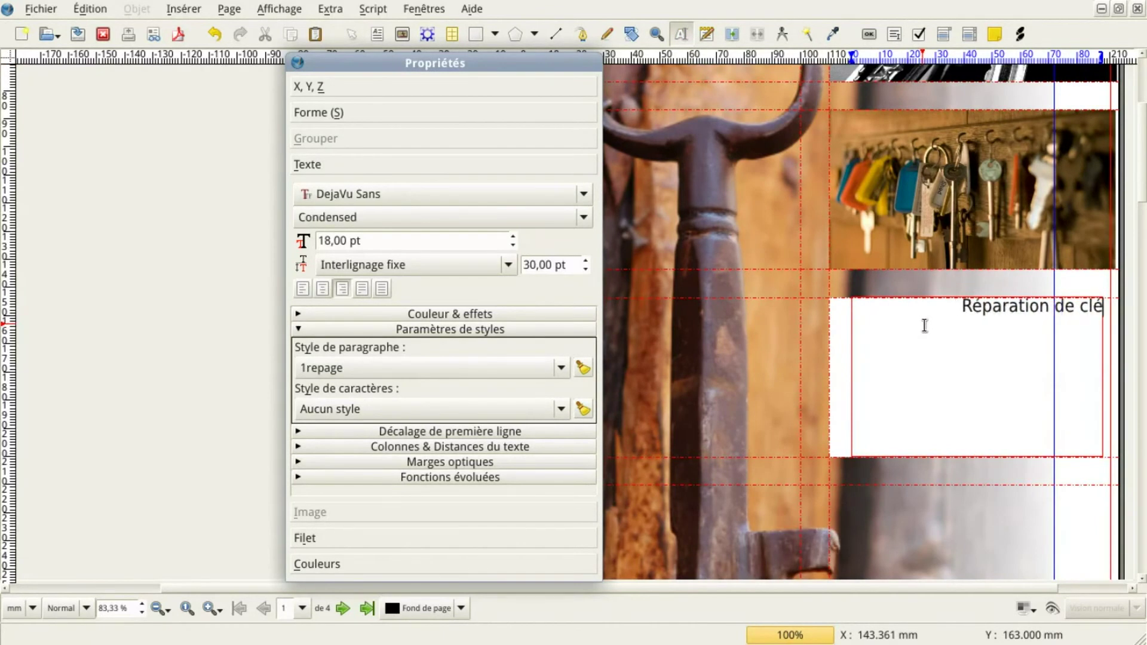
{"action": "type", "text": "s anciennes"}
{"action": "key", "text": "Return"}
{"action": "type", "text": "Reproduction toutes clés"}
{"action": "key", "text": "Return"}
{"action": "type", "text": "Dépannage 24h/24 7j/7"}
{"action": "key", "text": "Return"}
{"action": "type", "text": "Dans un rayon de "}
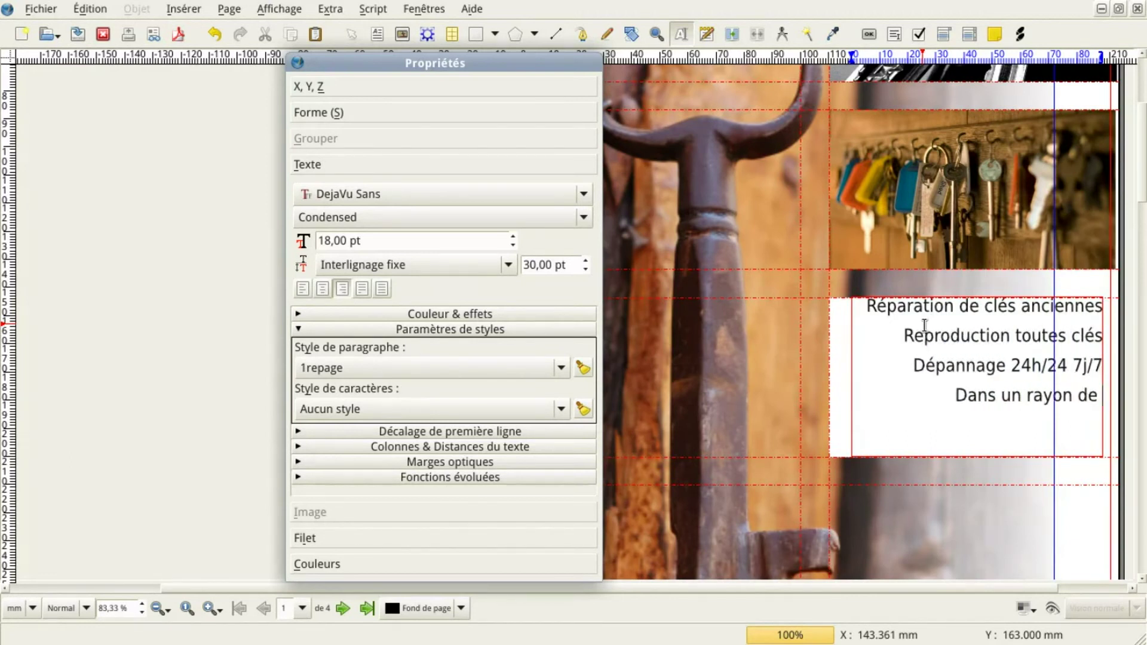
{"action": "type", "text": "30 km"}
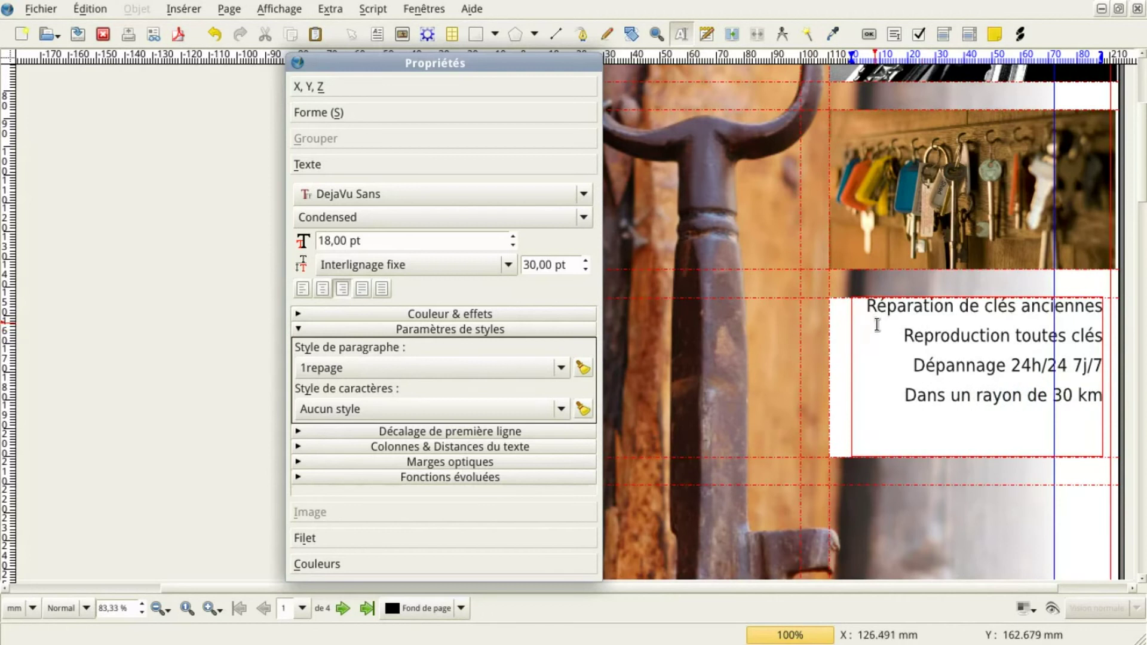
Shorten the text frame from its lower edge to a height of about 39 mm so it fits the four lines closely
{"action": "left_click", "coordinate": [195, 308]}
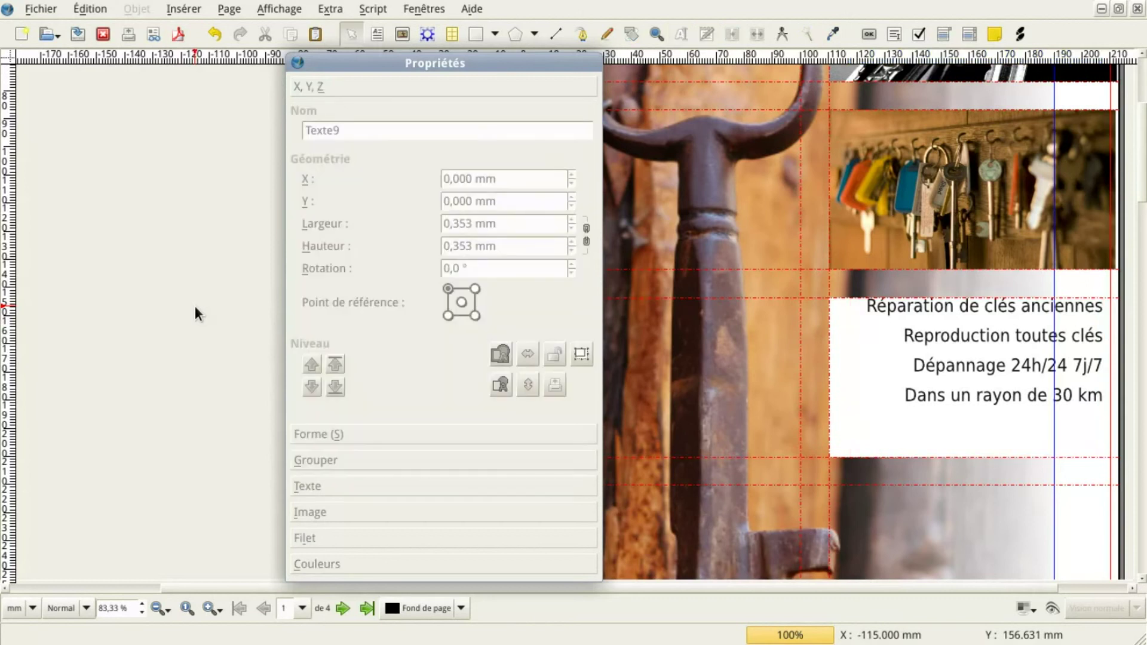
{"action": "left_click", "coordinate": [994, 342]}
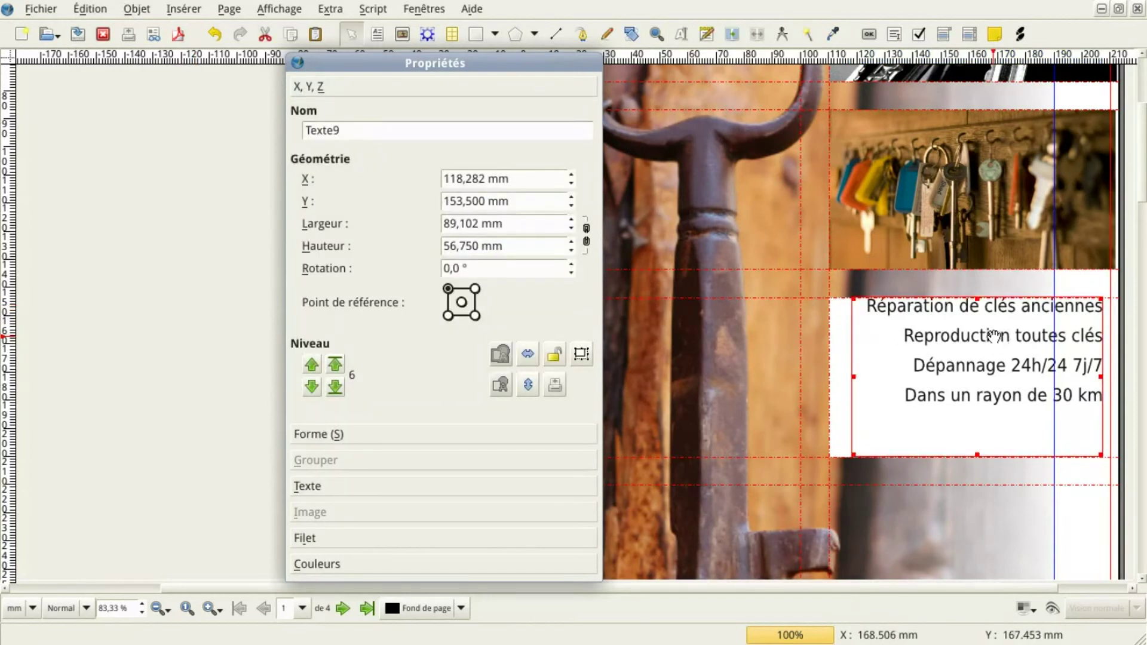
{"action": "left_click_drag", "start_coordinate": [978, 456], "coordinate": [978, 406]}
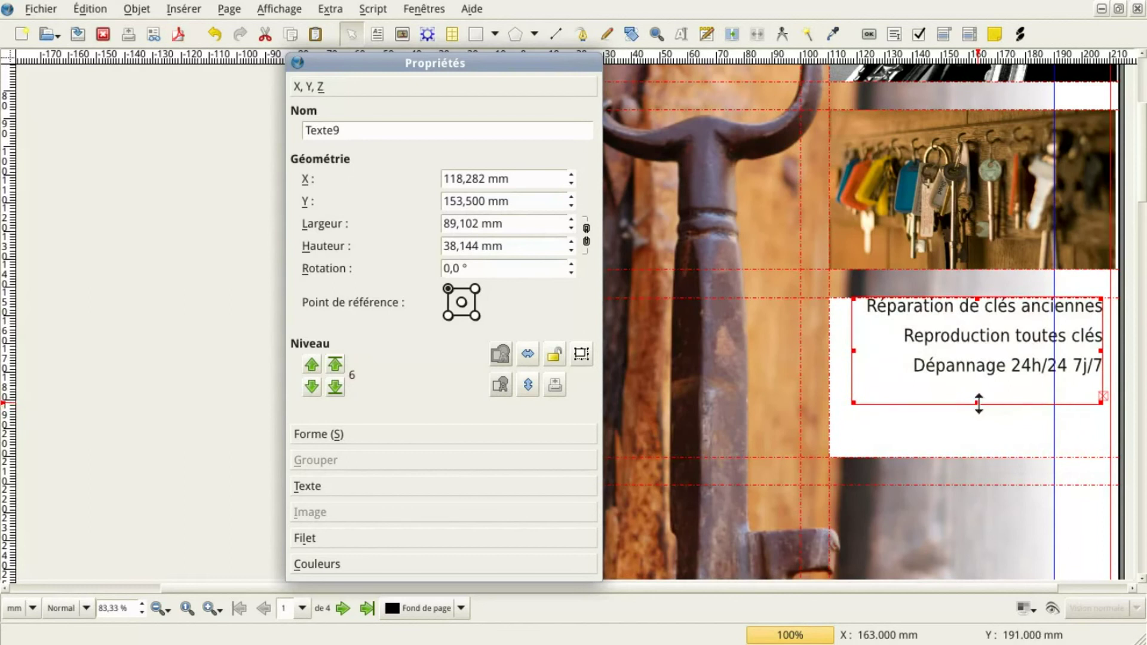
{"action": "left_click_drag", "start_coordinate": [978, 404], "coordinate": [978, 407]}
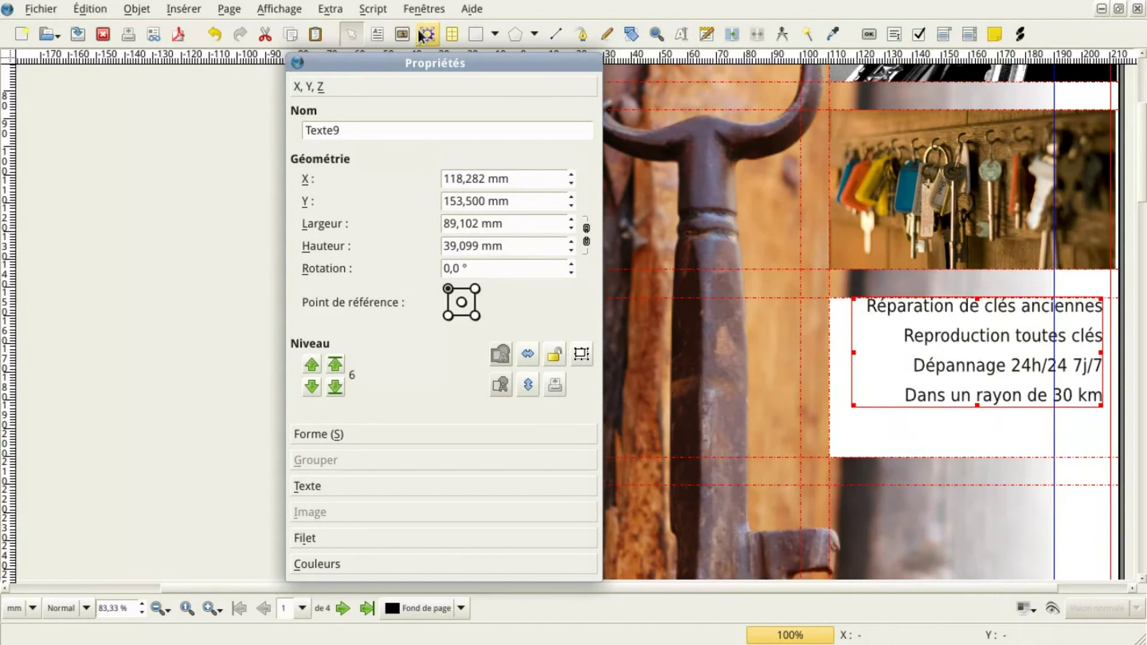
Show the Espacer et aligner window and move it and the properties window clear of the text block
{"action": "left_click", "coordinate": [423, 9]}
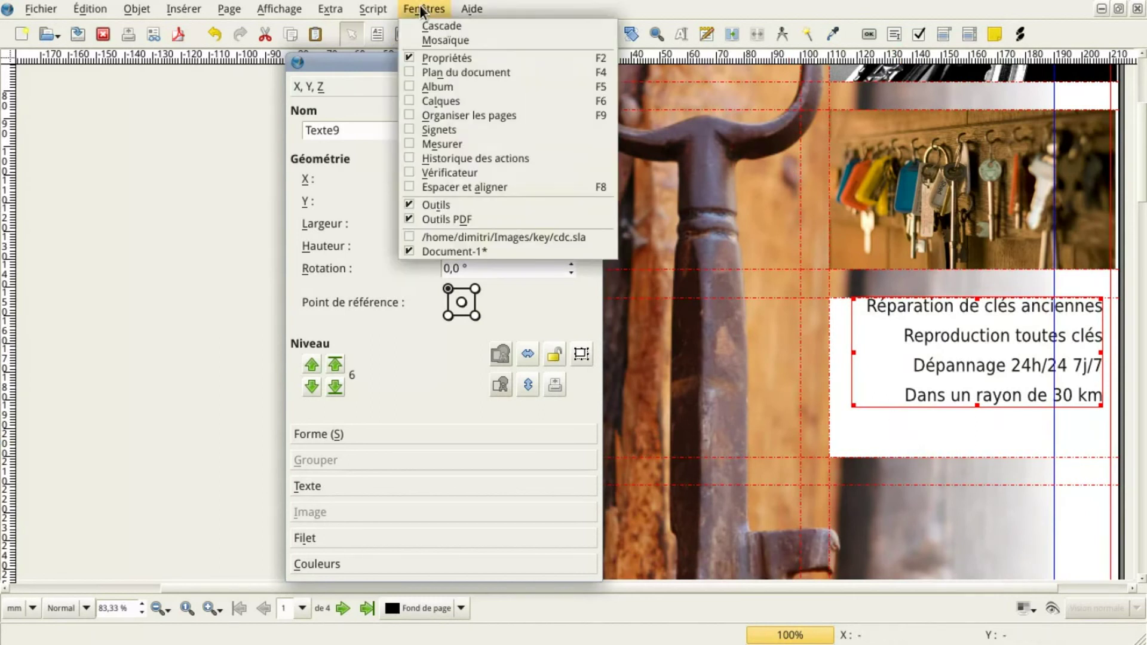
{"action": "left_click", "coordinate": [505, 187]}
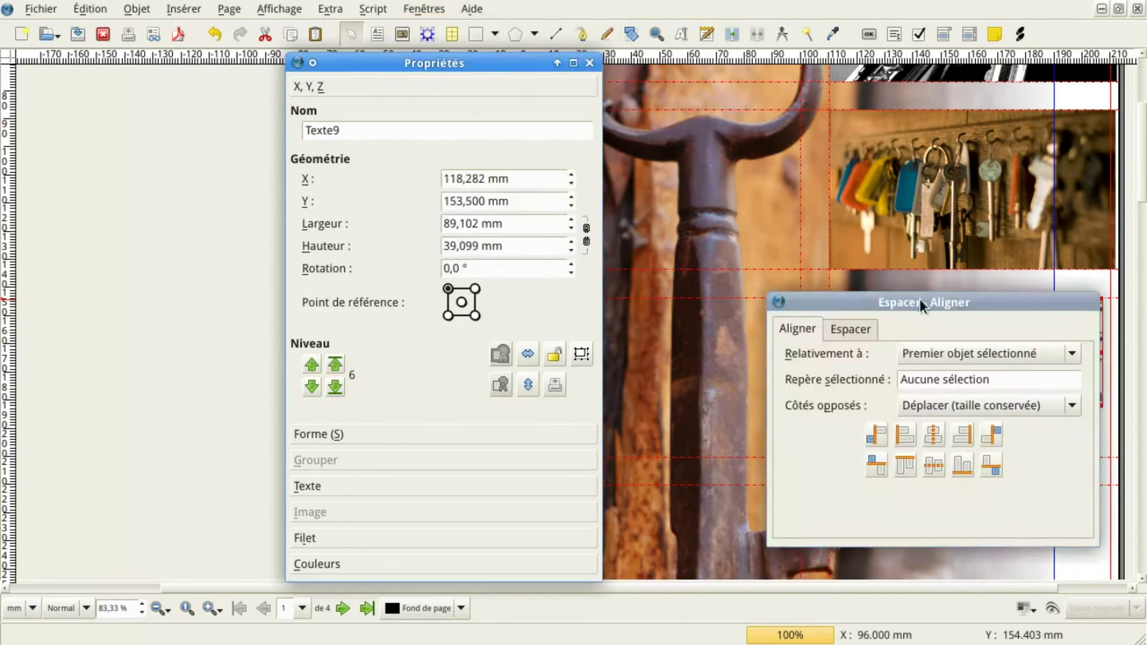
{"action": "left_click_drag", "start_coordinate": [919, 299], "coordinate": [591, 266]}
{"action": "left_click_drag", "start_coordinate": [519, 62], "coordinate": [295, 57]}
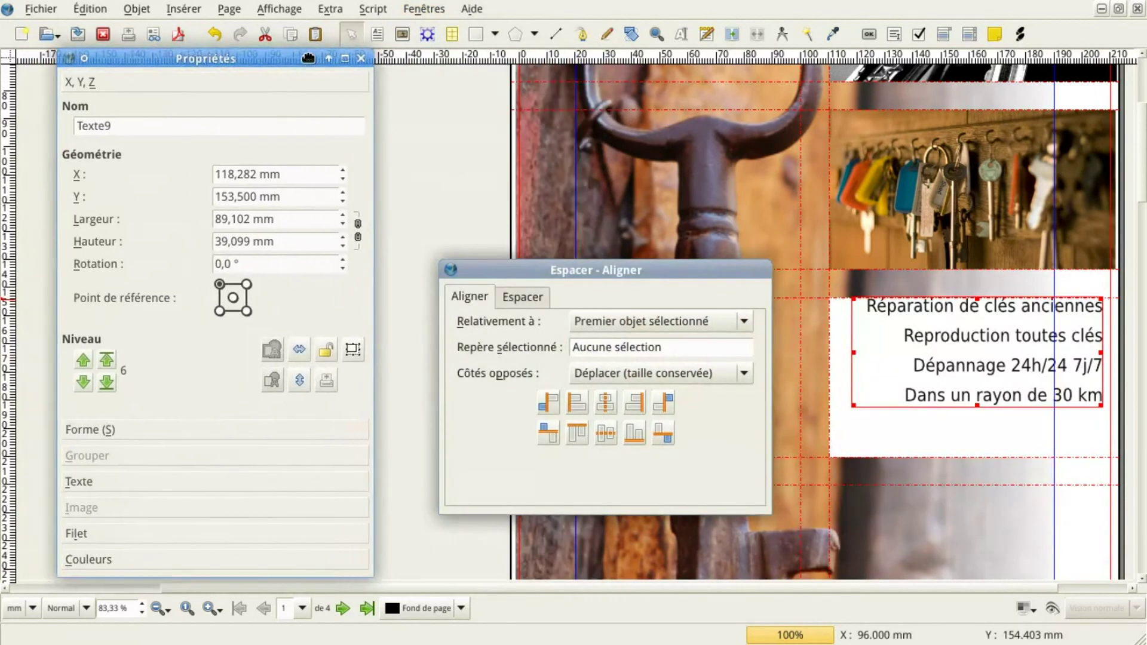
{"action": "left_click", "coordinate": [680, 278]}
Centre the text frame vertically and horizontally on the white rectangle, aligning relative to Dernier objet sélectionné, and close the alignment window
{"action": "left_click", "coordinate": [963, 341]}
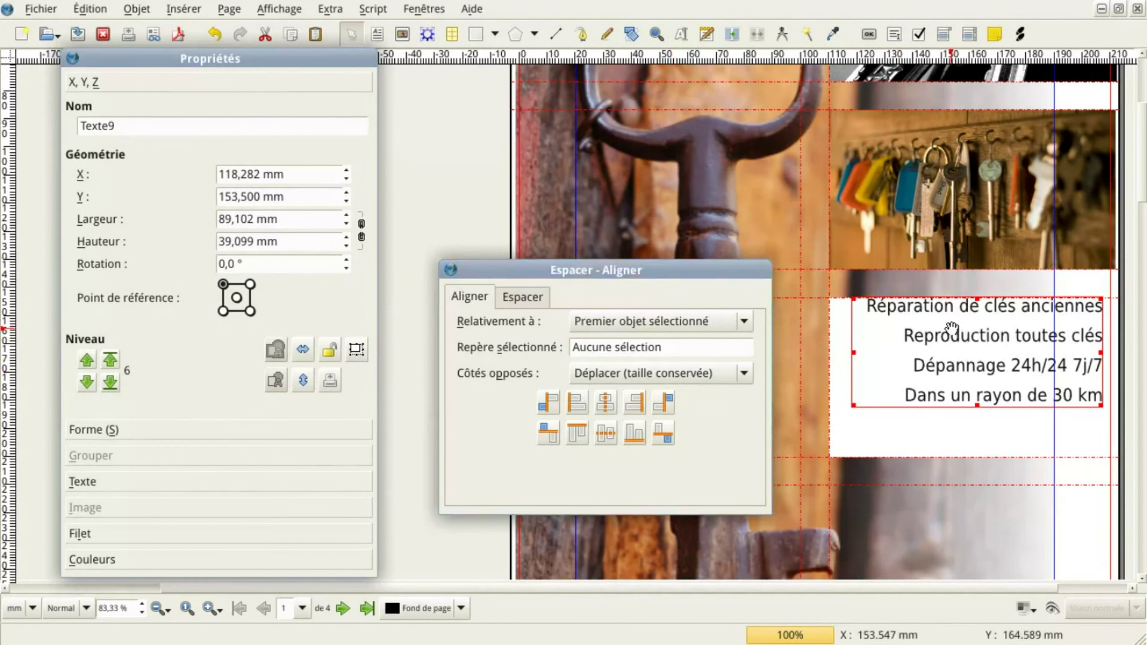
{"action": "left_click", "coordinate": [912, 428], "text": "shift"}
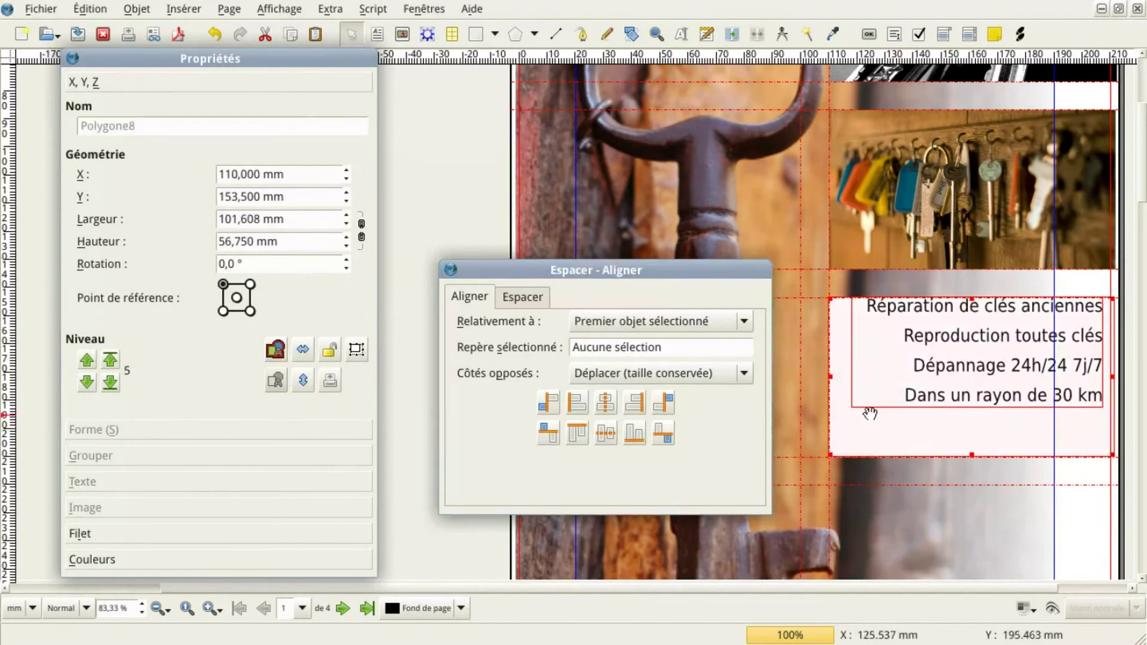
{"action": "left_click", "coordinate": [742, 323]}
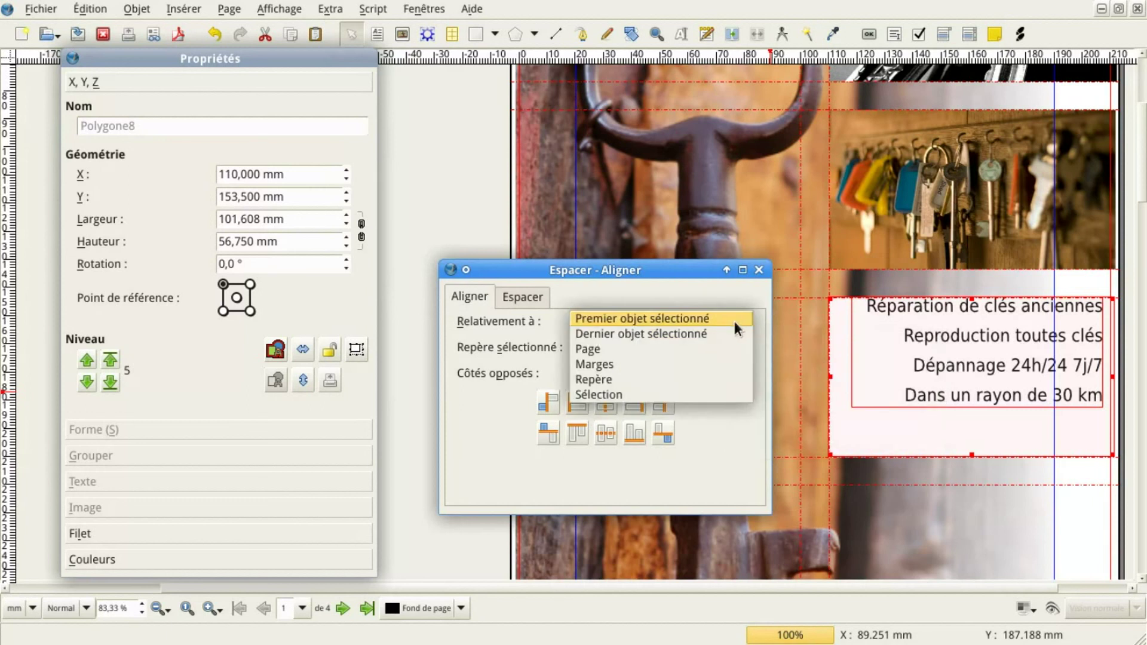
{"action": "left_click", "coordinate": [706, 333]}
{"action": "left_click", "coordinate": [604, 435]}
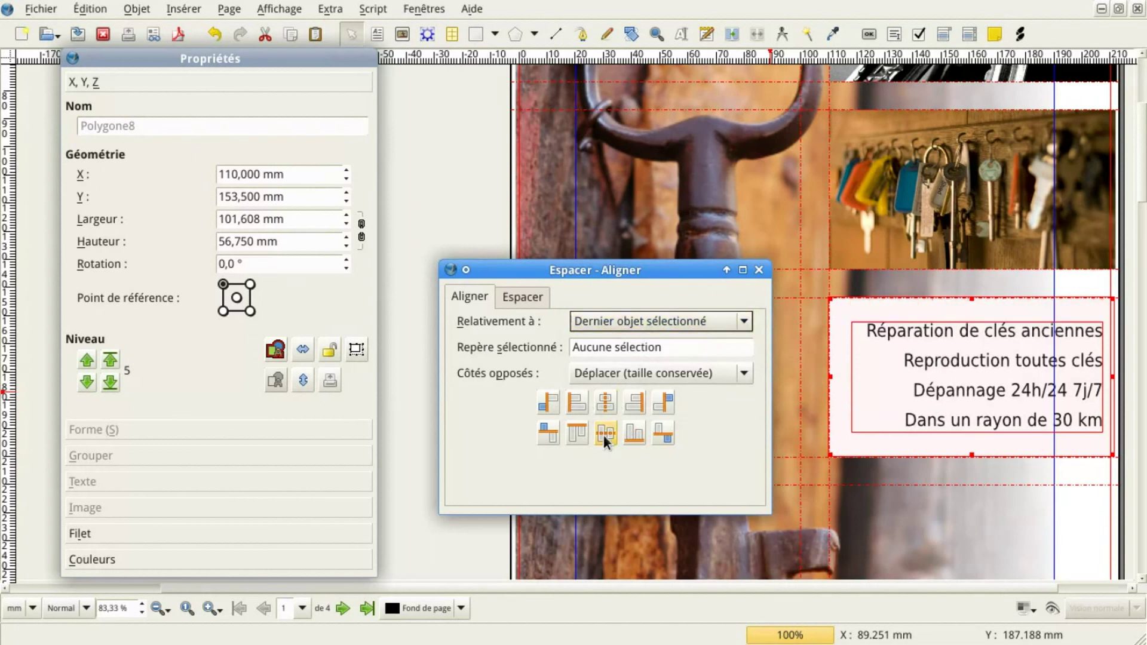
{"action": "left_click", "coordinate": [604, 403]}
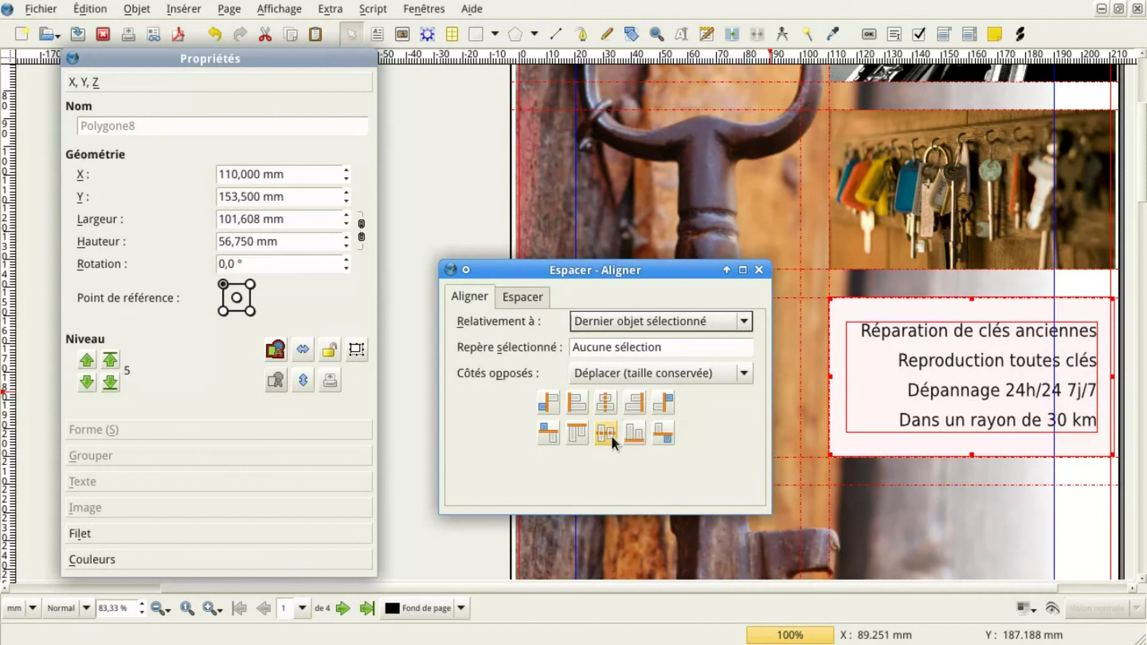
{"action": "left_click", "coordinate": [758, 269]}
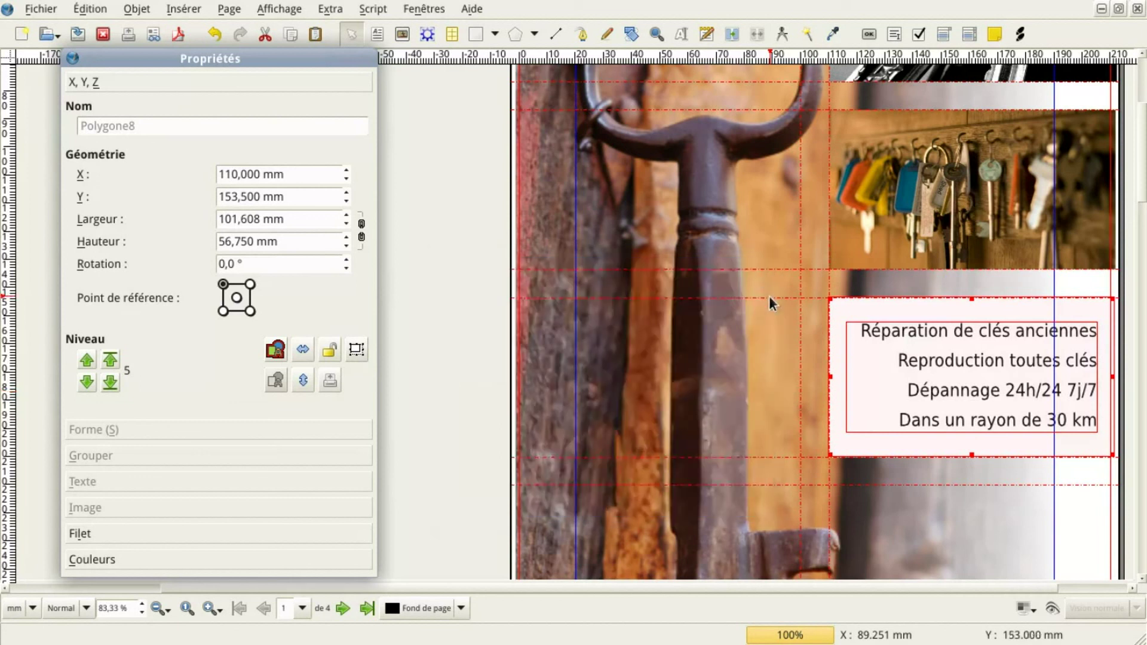
{"action": "scroll", "coordinate": [768, 296], "scroll_direction": "down", "scroll_amount": 3}
{"action": "left_click", "coordinate": [824, 286]}
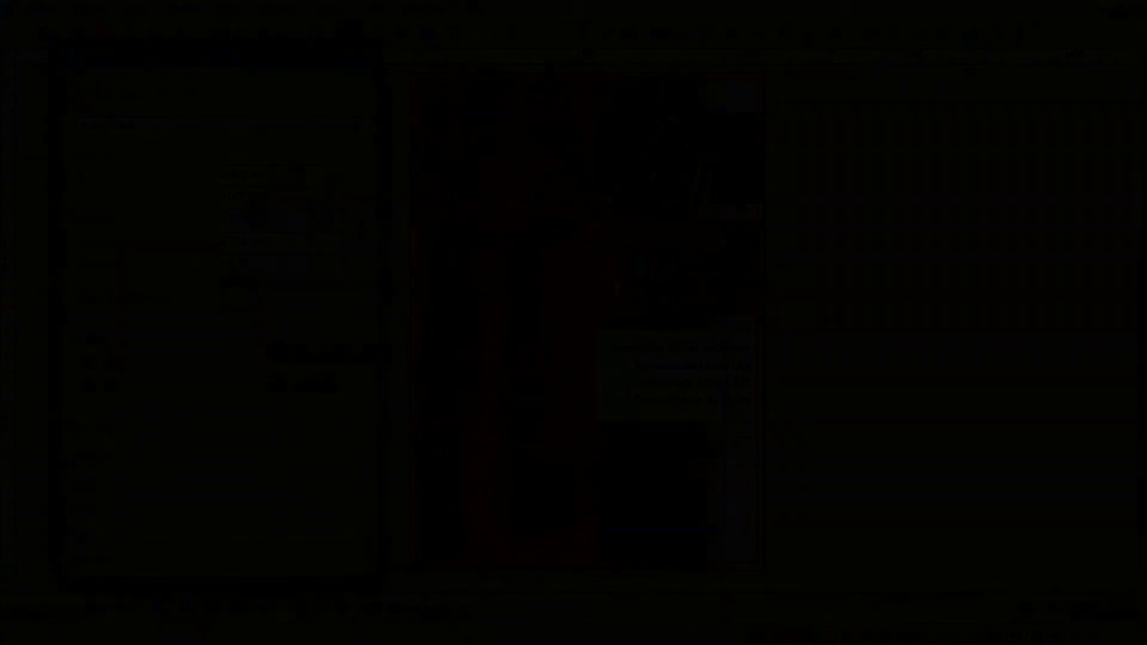